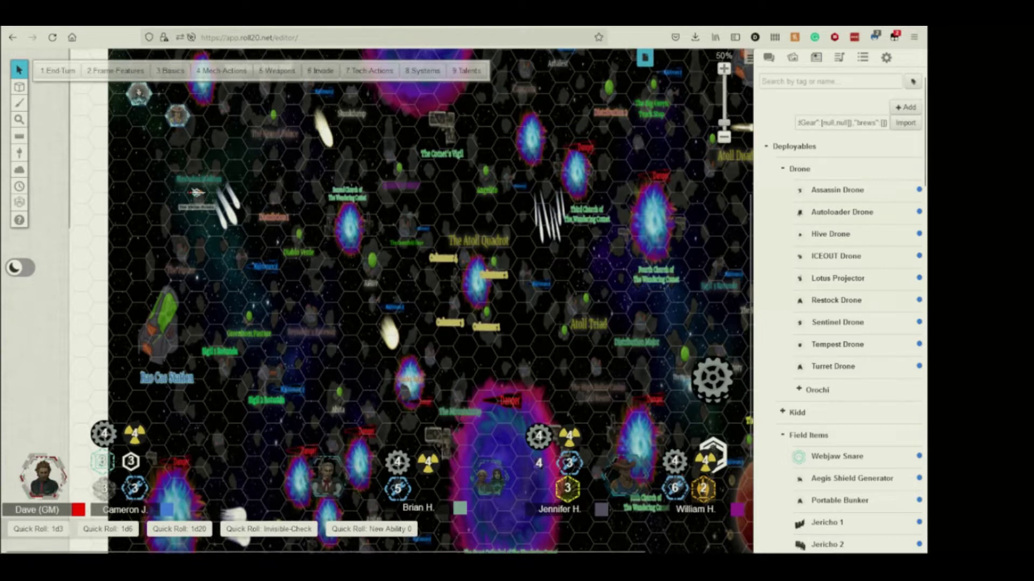
Check the stream tab, then drag the ship token down beside the left-side station
{"action": "key", "text": "ctrl+Tab"}
{"action": "scroll", "coordinate": [501, 324], "scroll_direction": "down", "scroll_amount": 3}
{"action": "scroll", "coordinate": [501, 323], "scroll_direction": "up", "scroll_amount": 3}
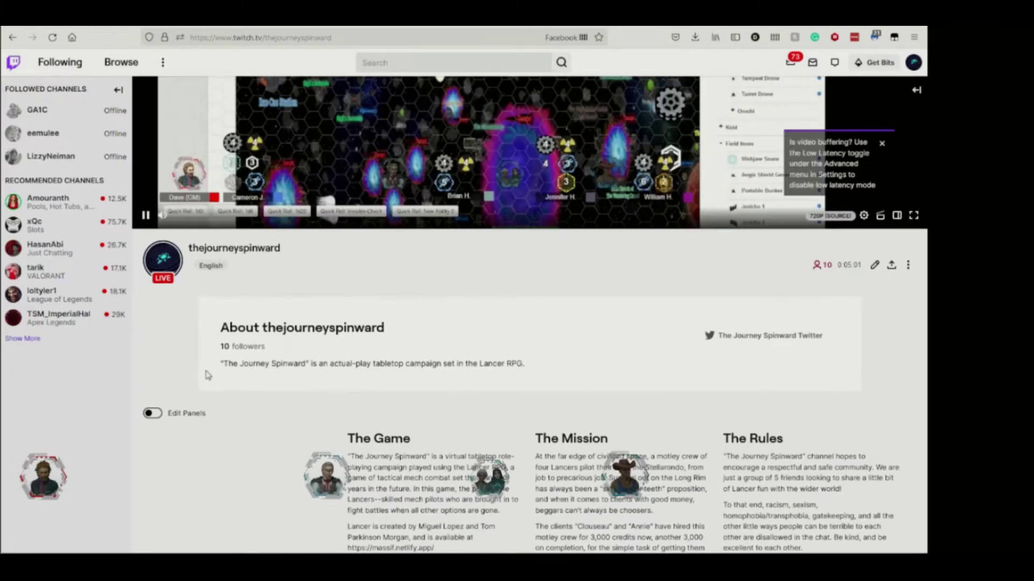
{"action": "scroll", "coordinate": [207, 374], "scroll_direction": "up", "scroll_amount": 5}
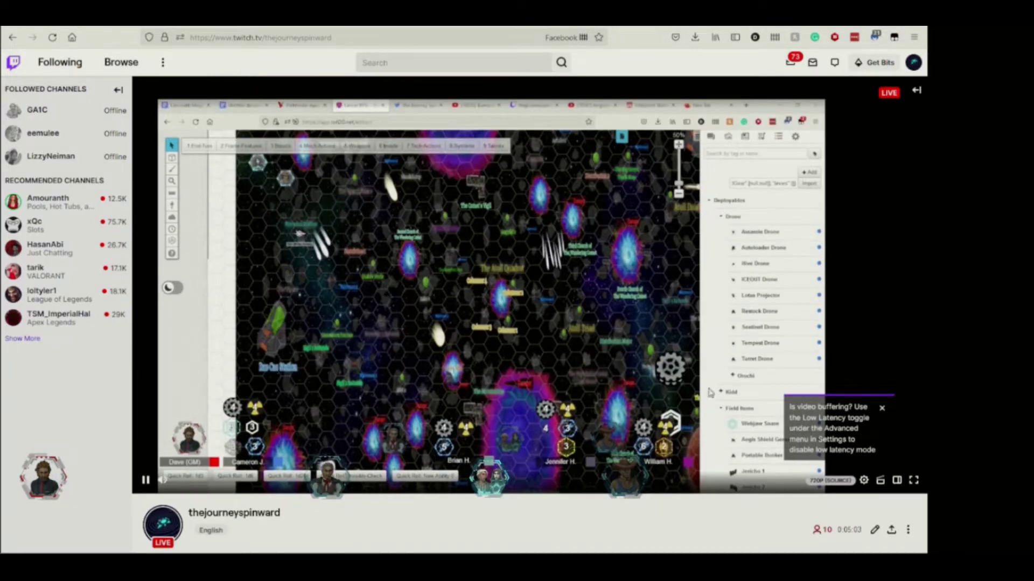
{"action": "scroll", "coordinate": [710, 392], "scroll_direction": "down", "scroll_amount": 3}
{"action": "scroll", "coordinate": [884, 380], "scroll_direction": "up", "scroll_amount": 3}
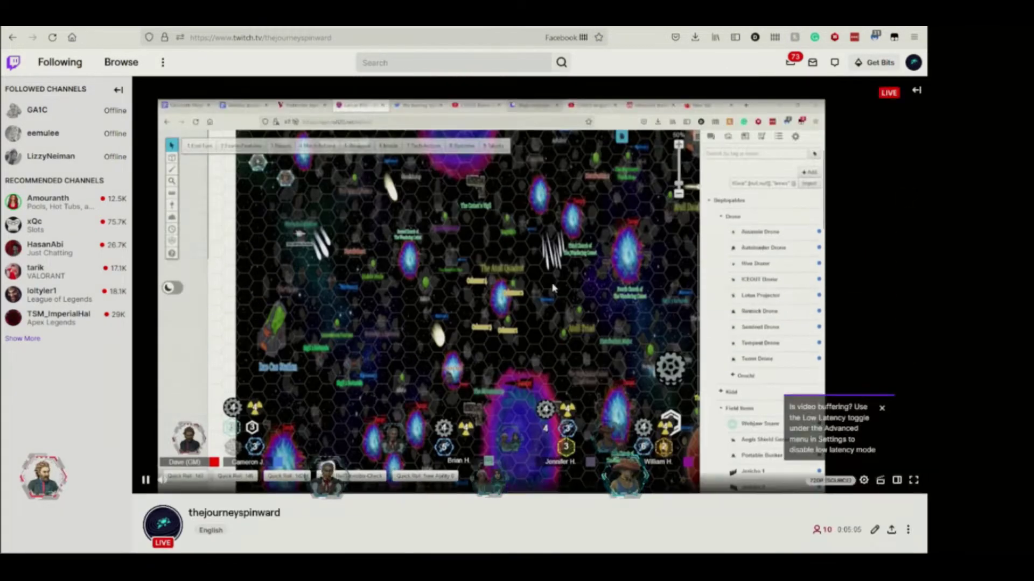
{"action": "scroll", "coordinate": [501, 324], "scroll_direction": "down", "scroll_amount": 3}
{"action": "key", "text": "ctrl+Tab"}
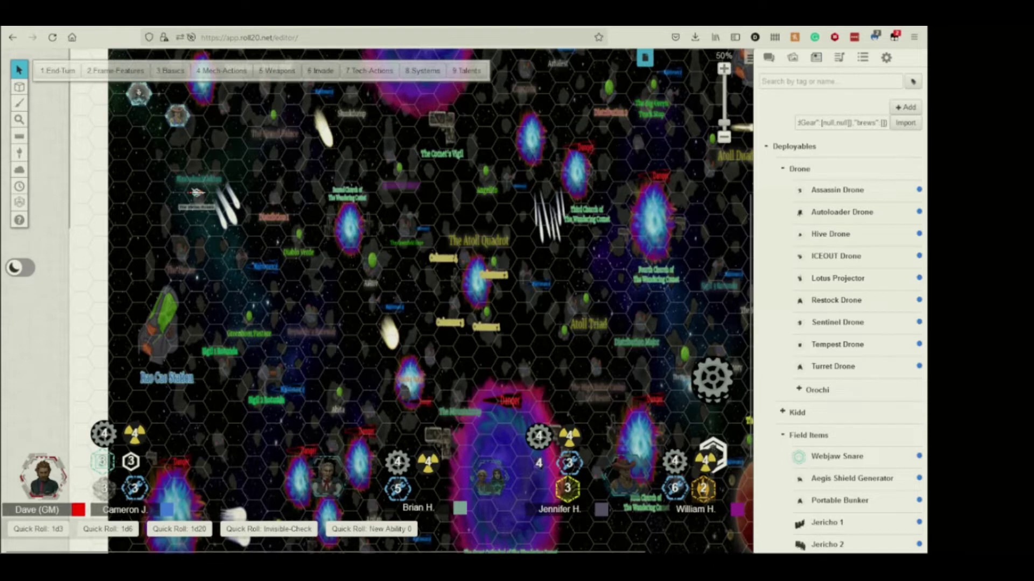
{"action": "scroll", "coordinate": [428, 299], "scroll_direction": "up", "scroll_amount": 2}
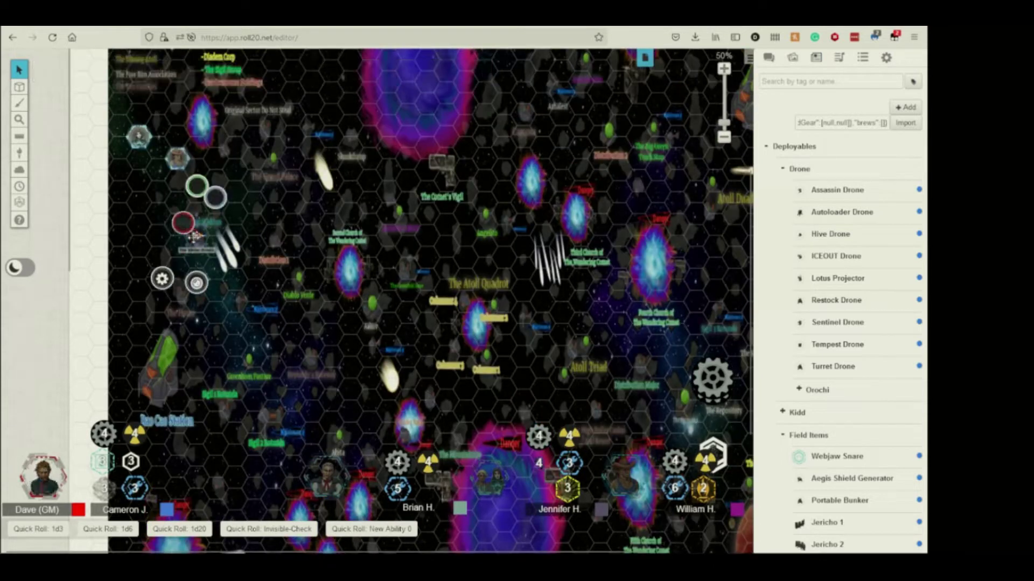
{"action": "left_click_drag", "start_coordinate": [196, 235], "coordinate": [212, 401]}
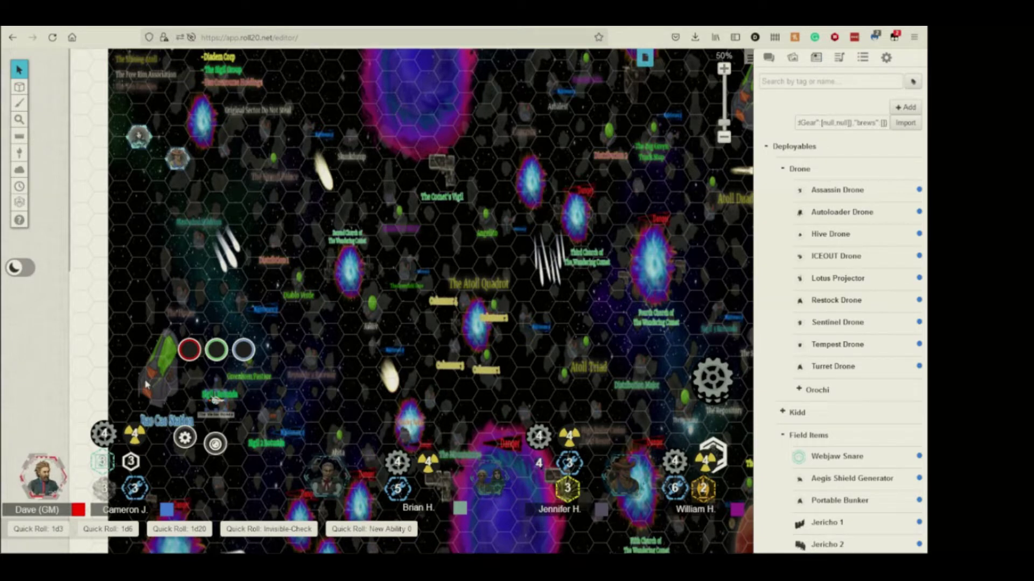
{"action": "scroll", "coordinate": [459, 373], "scroll_direction": "up", "scroll_amount": 3}
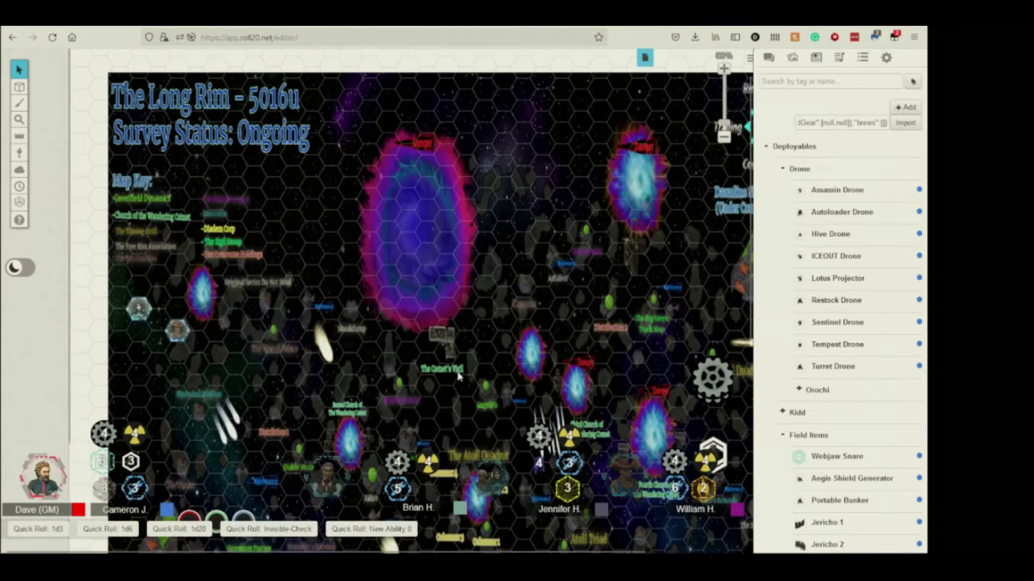
{"action": "scroll", "coordinate": [459, 373], "scroll_direction": "down", "scroll_amount": 3}
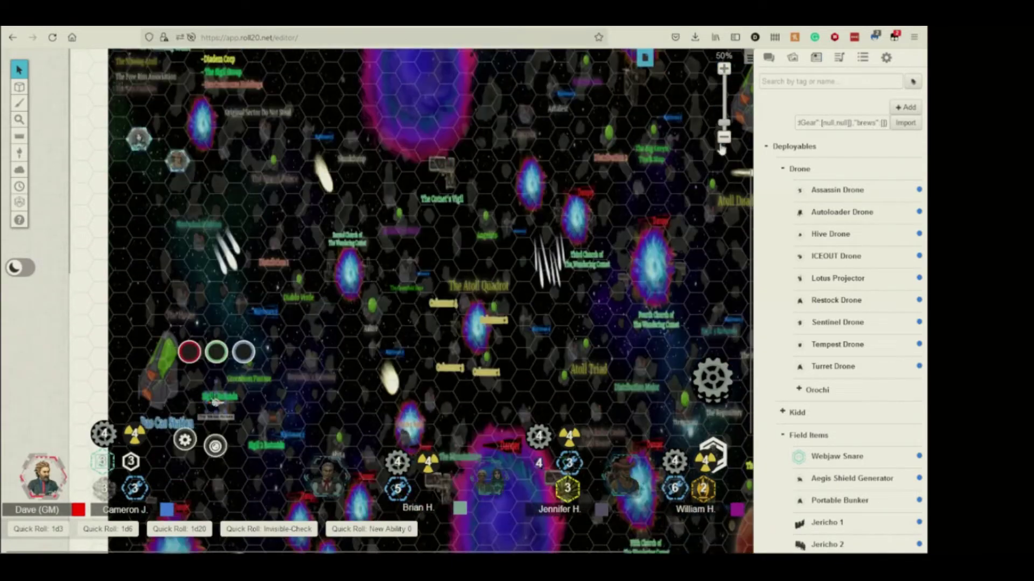
Zoom the map to 70% and pan over to Rao Cao Station and the Atoll Quadrot
{"action": "left_click_drag", "start_coordinate": [723, 133], "coordinate": [723, 145]}
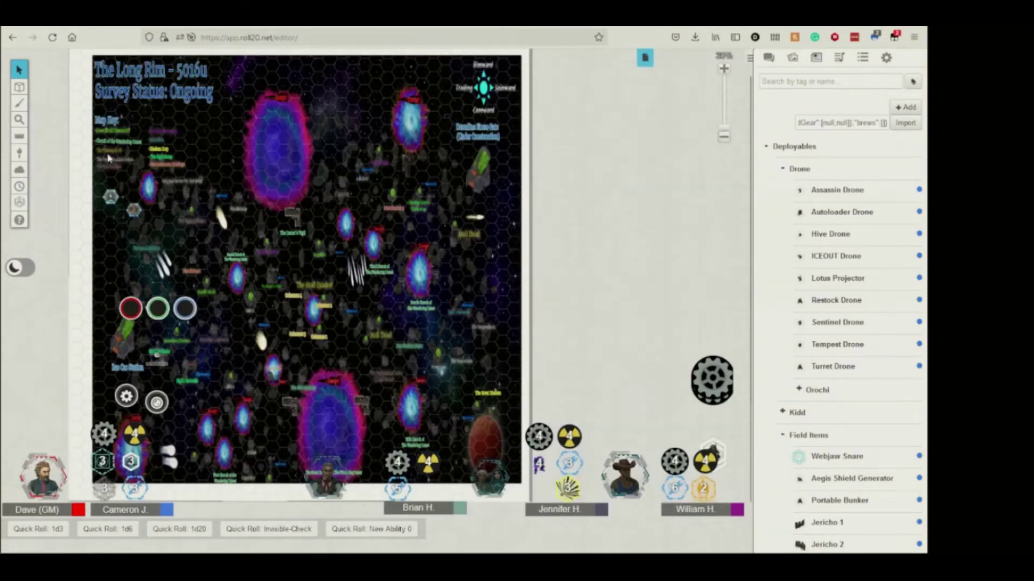
{"action": "left_click", "coordinate": [724, 68]}
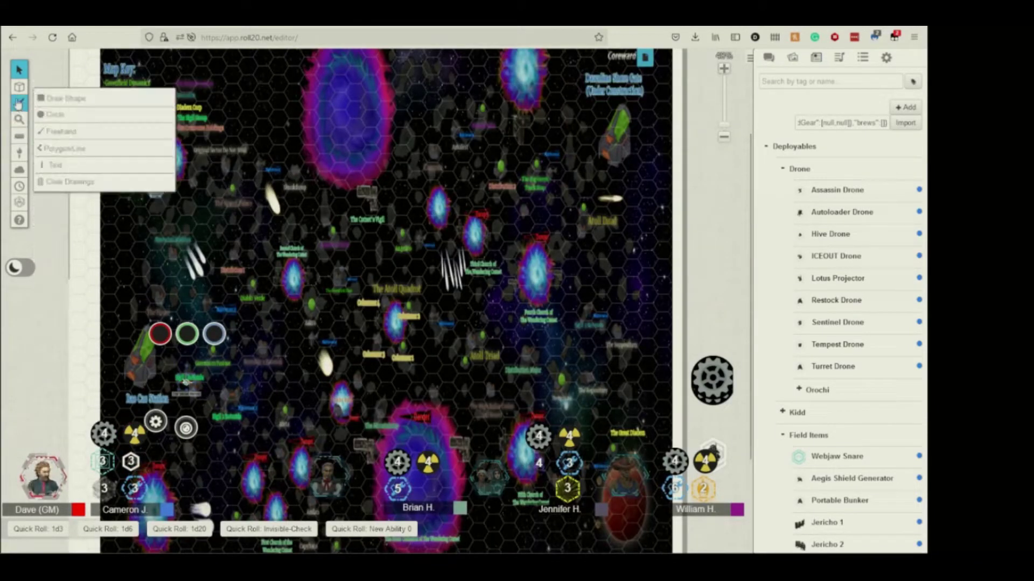
{"action": "left_click", "coordinate": [619, 115]}
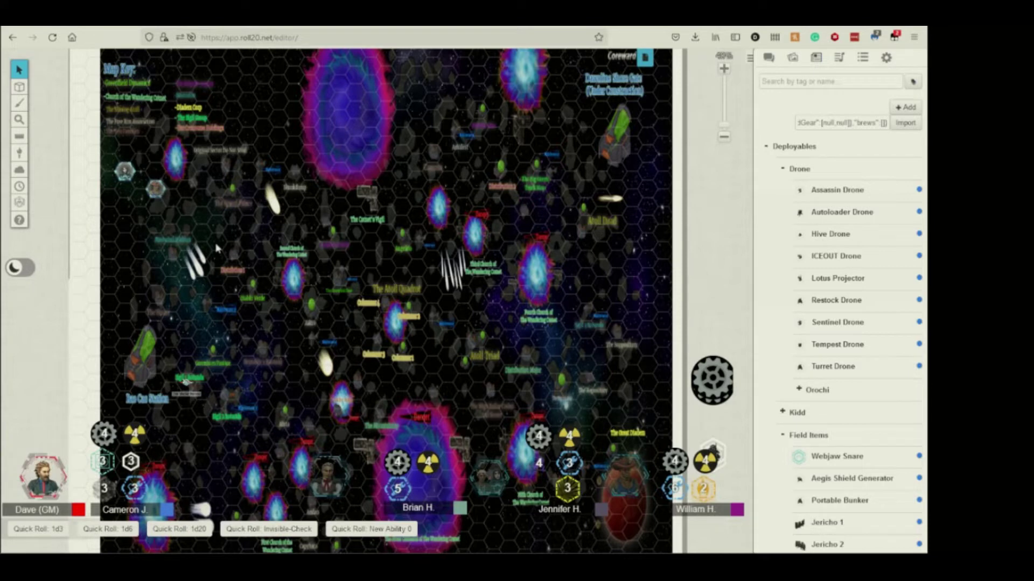
{"action": "scroll", "coordinate": [331, 277], "scroll_direction": "down", "scroll_amount": 2}
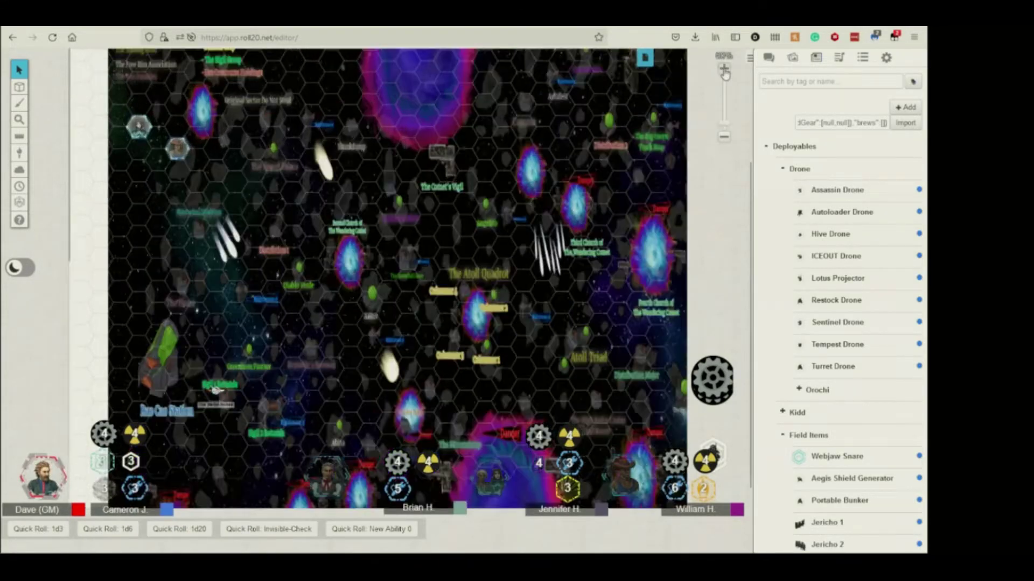
{"action": "left_click", "coordinate": [725, 71]}
{"action": "left_click", "coordinate": [725, 71]}
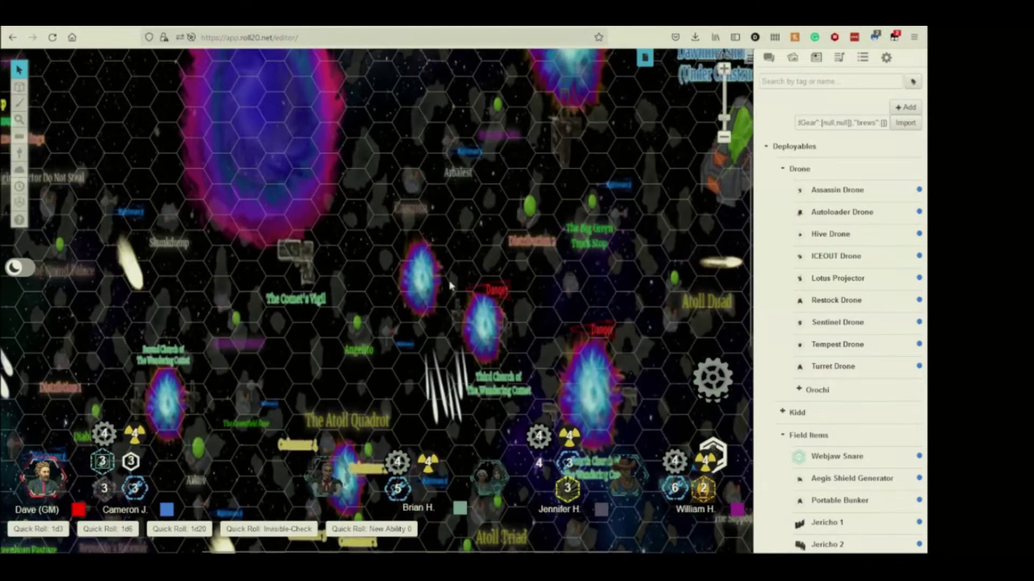
{"action": "scroll", "coordinate": [450, 285], "scroll_direction": "down", "scroll_amount": 3}
{"action": "scroll", "coordinate": [452, 284], "scroll_direction": "up", "scroll_amount": 2}
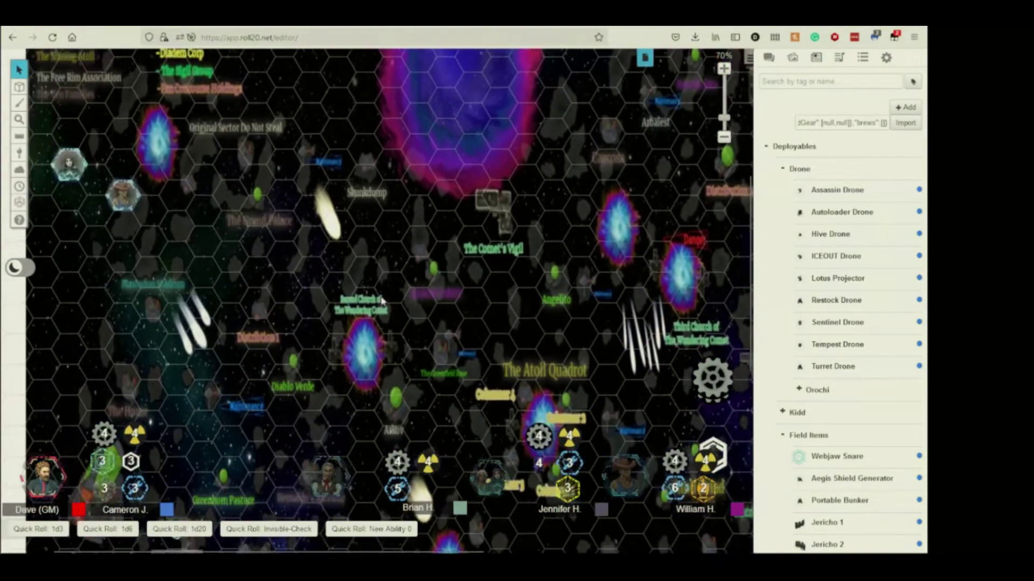
{"action": "scroll", "coordinate": [381, 299], "scroll_direction": "down", "scroll_amount": 2}
{"action": "scroll", "coordinate": [422, 277], "scroll_direction": "up", "scroll_amount": 3}
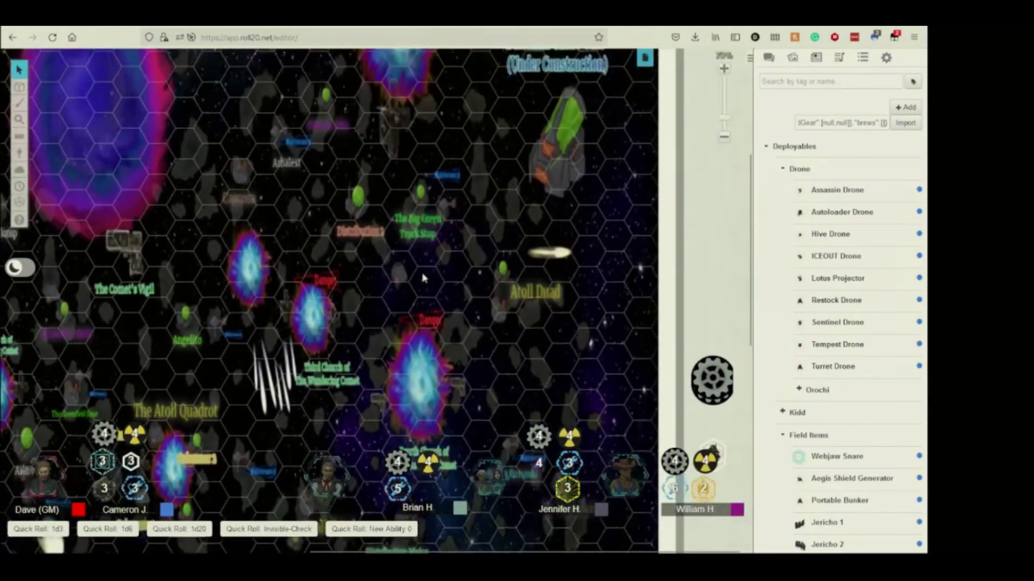
{"action": "scroll", "coordinate": [422, 272], "scroll_direction": "down", "scroll_amount": 1}
{"action": "scroll", "coordinate": [436, 241], "scroll_direction": "down", "scroll_amount": 3}
{"action": "scroll", "coordinate": [438, 243], "scroll_direction": "up", "scroll_amount": 3}
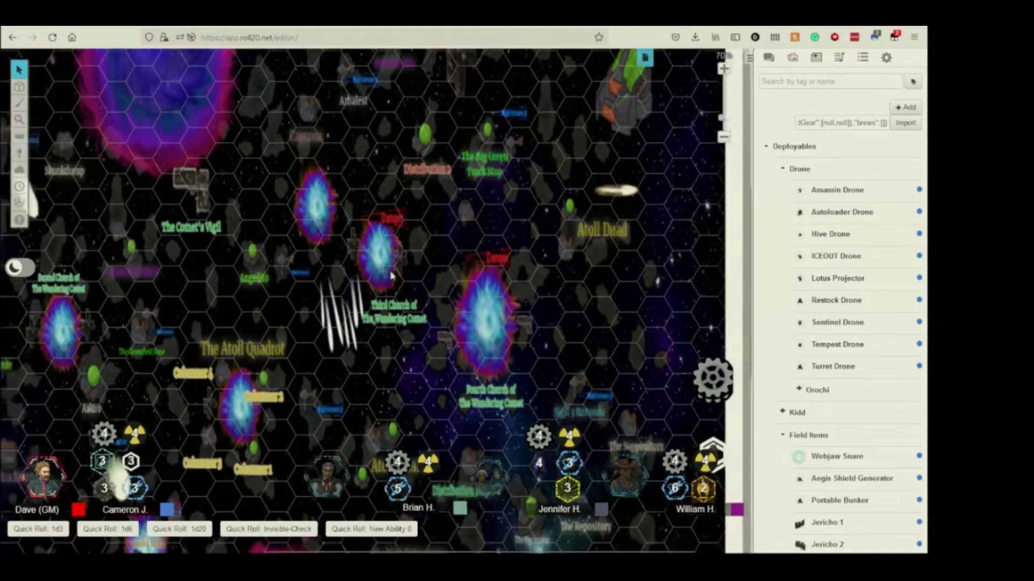
{"action": "scroll", "coordinate": [355, 289], "scroll_direction": "down", "scroll_amount": 3}
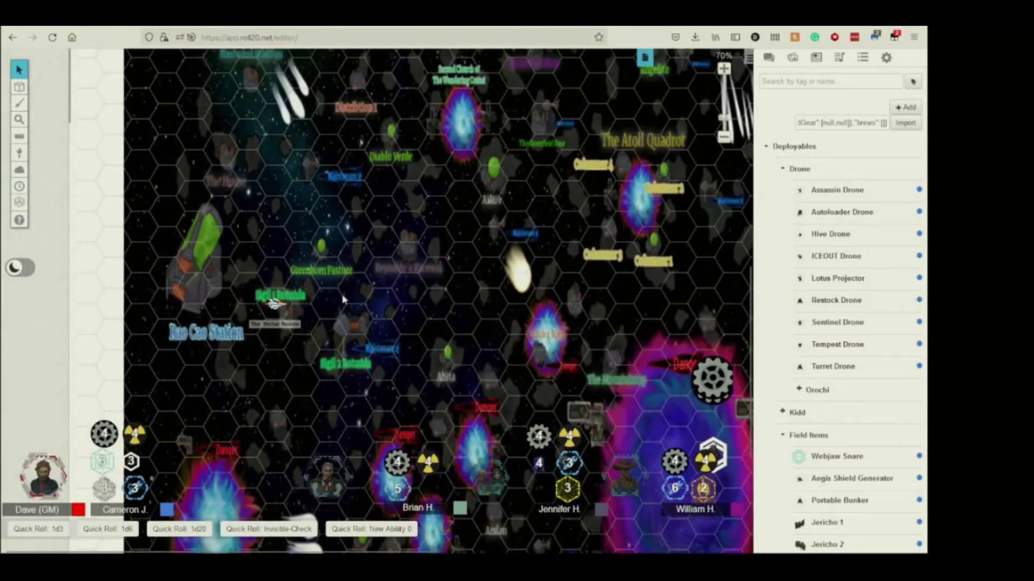
{"action": "left_click_drag", "start_coordinate": [356, 289], "coordinate": [406, 273]}
{"action": "scroll", "coordinate": [406, 273], "scroll_direction": "down", "scroll_amount": 3}
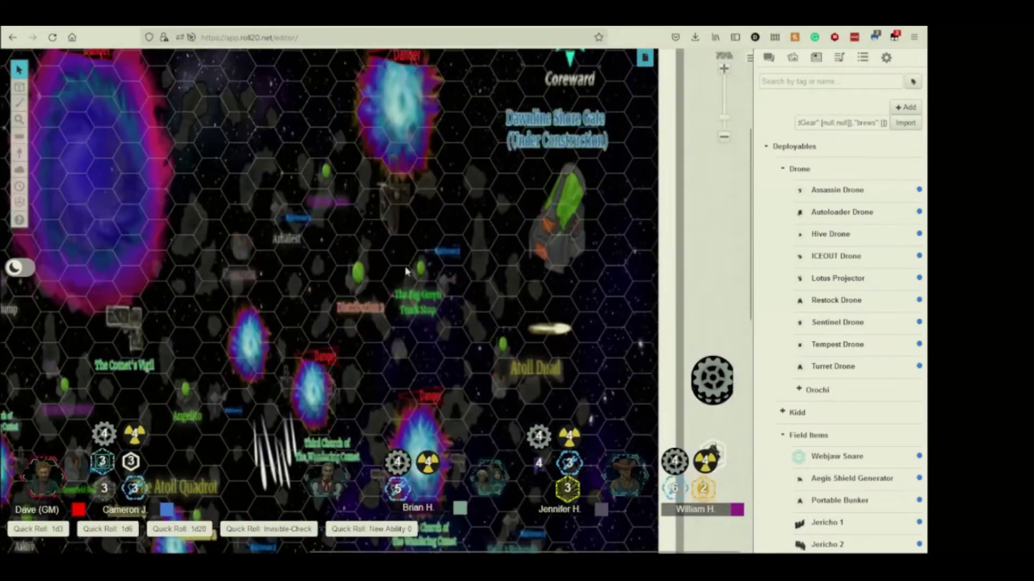
{"action": "scroll", "coordinate": [431, 267], "scroll_direction": "up", "scroll_amount": 3}
{"action": "scroll", "coordinate": [432, 266], "scroll_direction": "down", "scroll_amount": 3}
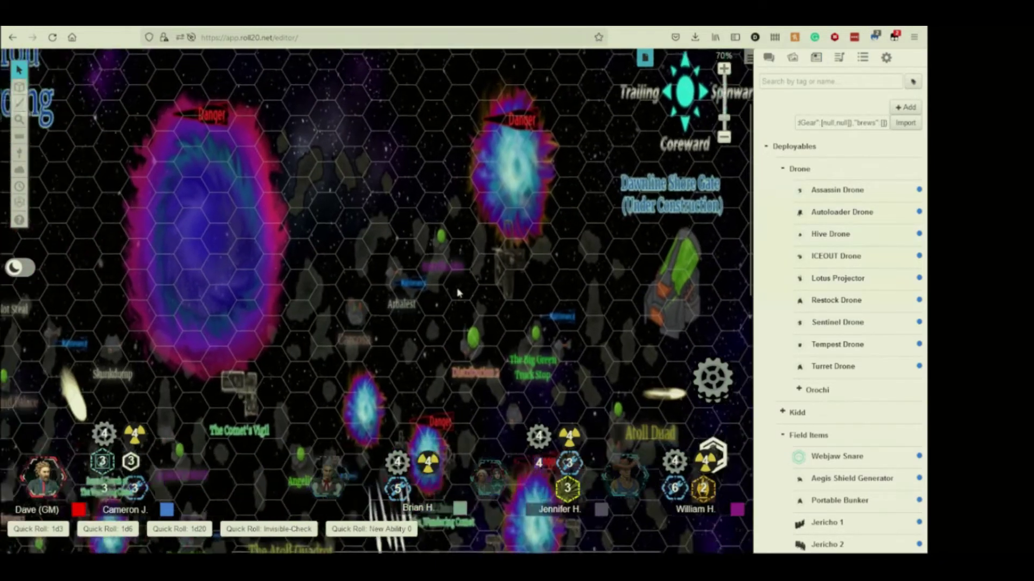
{"action": "left_click_drag", "start_coordinate": [431, 267], "coordinate": [446, 306]}
{"action": "scroll", "coordinate": [447, 307], "scroll_direction": "down", "scroll_amount": 1}
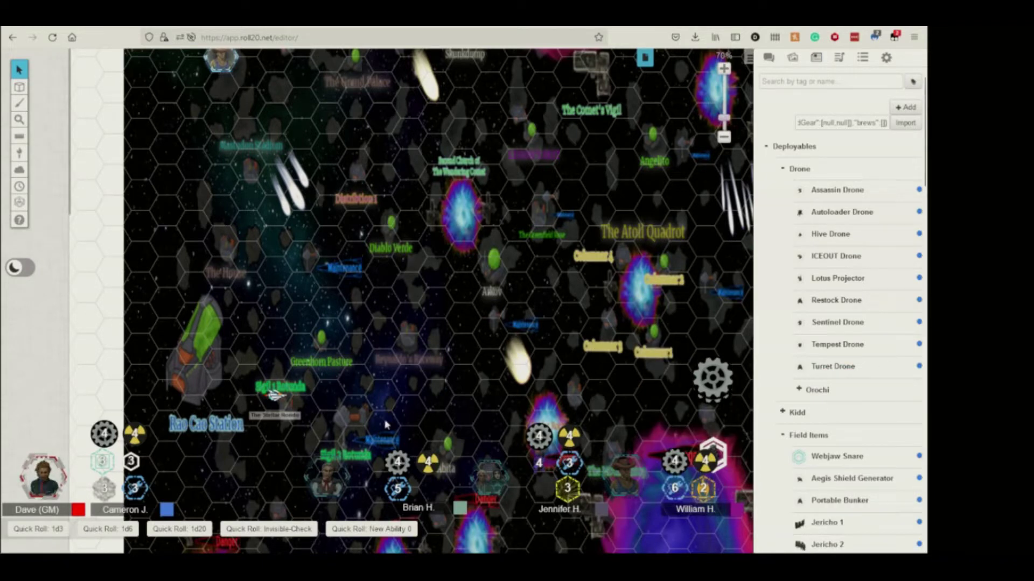
{"action": "scroll", "coordinate": [232, 447], "scroll_direction": "down", "scroll_amount": 3}
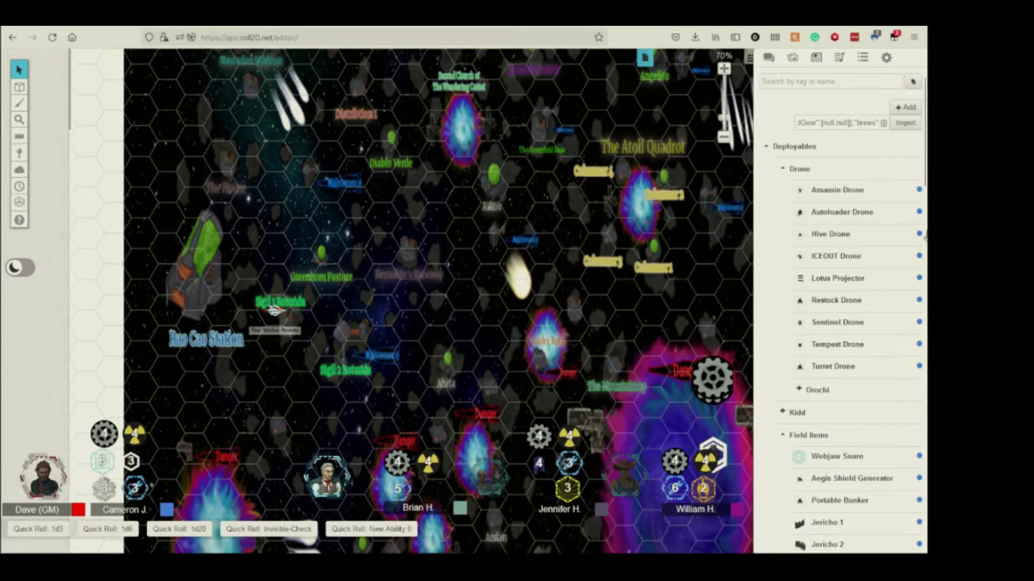
Zoom past 100% onto Rao Cao Station and The Stellar Rondo token
{"action": "left_click_drag", "start_coordinate": [725, 77], "coordinate": [725, 66]}
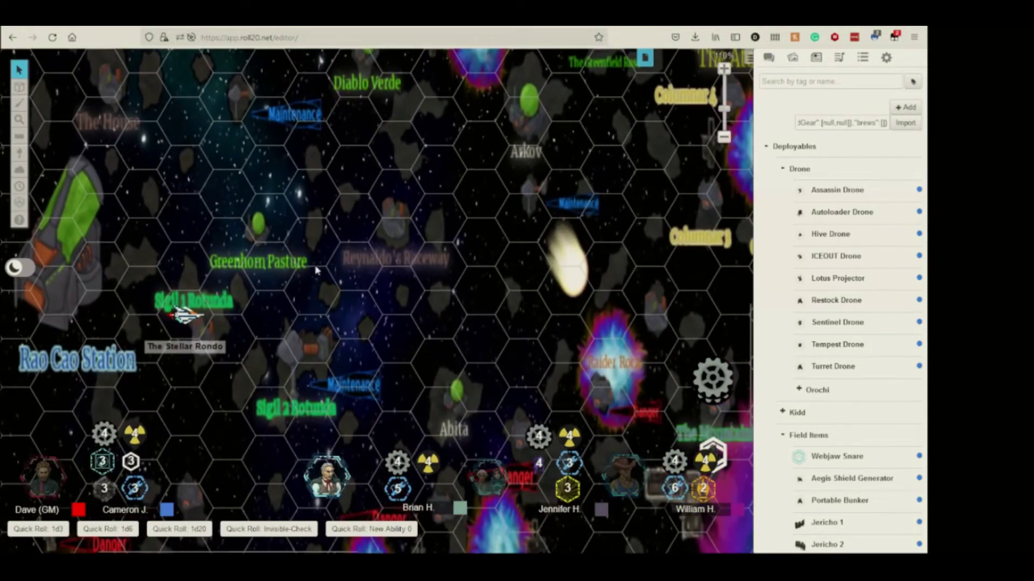
{"action": "scroll", "coordinate": [293, 293], "scroll_direction": "left", "scroll_amount": 3}
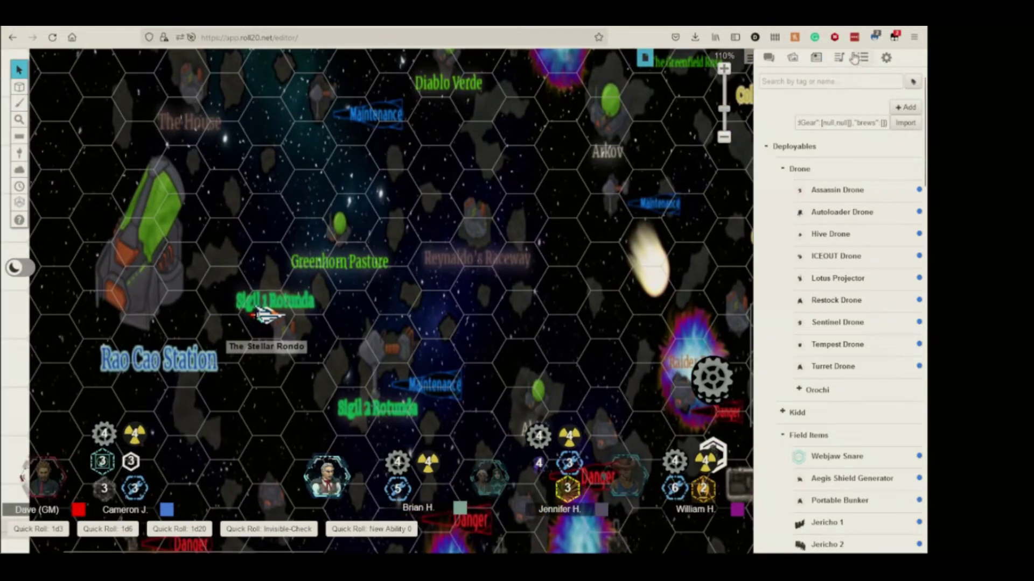
Switch from the Art Library back to the Journal and open Sage's character entry
{"action": "left_click", "coordinate": [798, 58]}
{"action": "scroll", "coordinate": [840, 283], "scroll_direction": "down", "scroll_amount": 5}
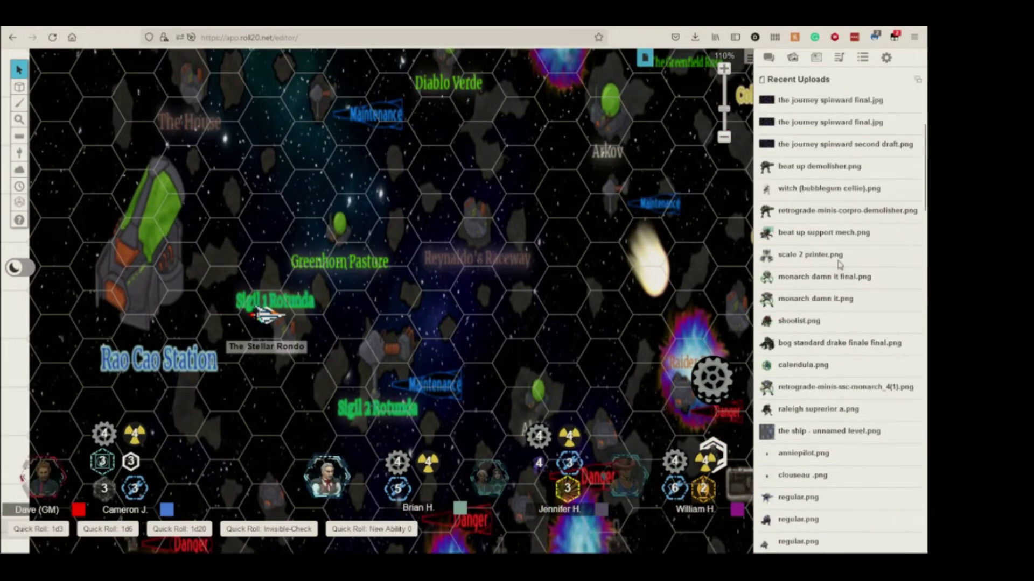
{"action": "left_click", "coordinate": [814, 59]}
{"action": "scroll", "coordinate": [840, 283], "scroll_direction": "down", "scroll_amount": 5}
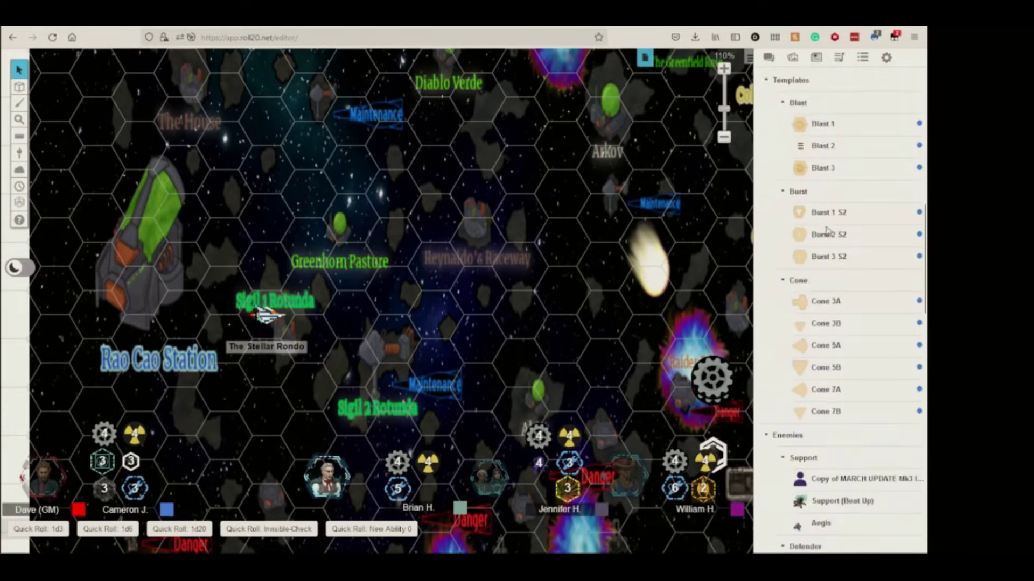
{"action": "scroll", "coordinate": [841, 283], "scroll_direction": "down", "scroll_amount": 5}
{"action": "scroll", "coordinate": [825, 234], "scroll_direction": "down", "scroll_amount": 5}
{"action": "scroll", "coordinate": [825, 234], "scroll_direction": "down", "scroll_amount": 2}
{"action": "scroll", "coordinate": [826, 235], "scroll_direction": "up", "scroll_amount": 3}
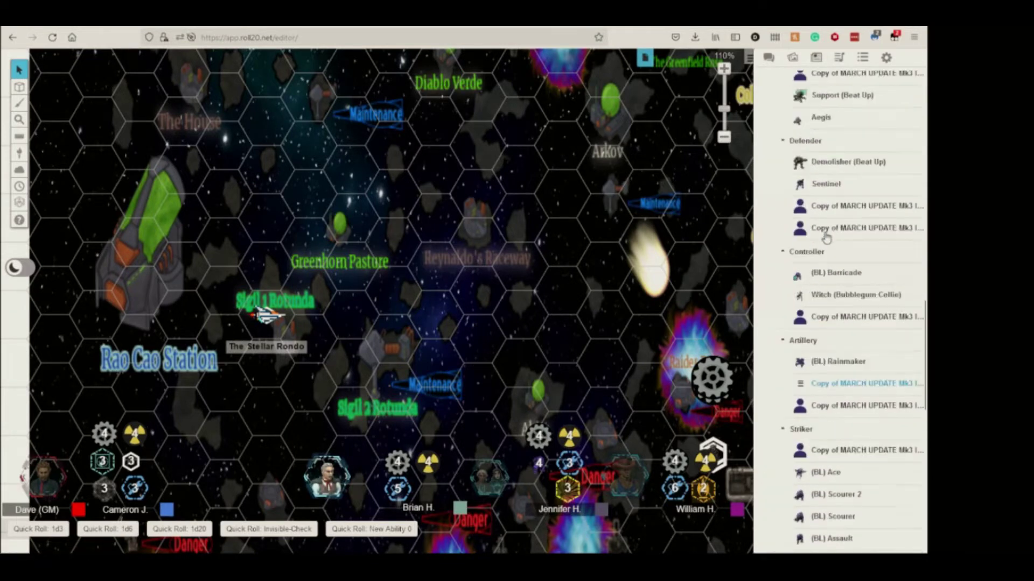
{"action": "scroll", "coordinate": [820, 266], "scroll_direction": "down", "scroll_amount": 4}
{"action": "scroll", "coordinate": [818, 292], "scroll_direction": "down", "scroll_amount": 1}
{"action": "scroll", "coordinate": [818, 293], "scroll_direction": "up", "scroll_amount": 3}
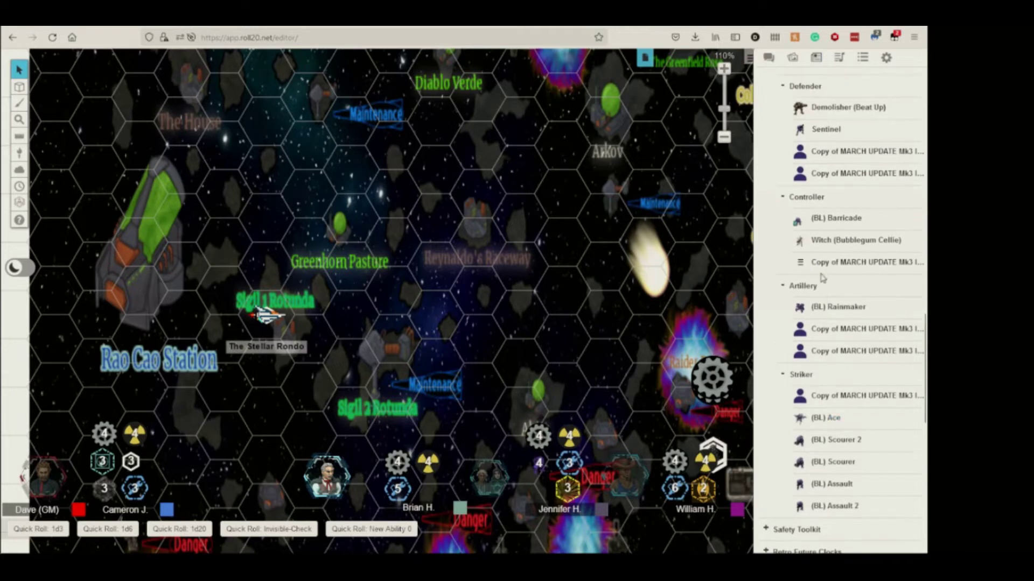
{"action": "scroll", "coordinate": [818, 292], "scroll_direction": "up", "scroll_amount": 3}
{"action": "scroll", "coordinate": [824, 279], "scroll_direction": "down", "scroll_amount": 2}
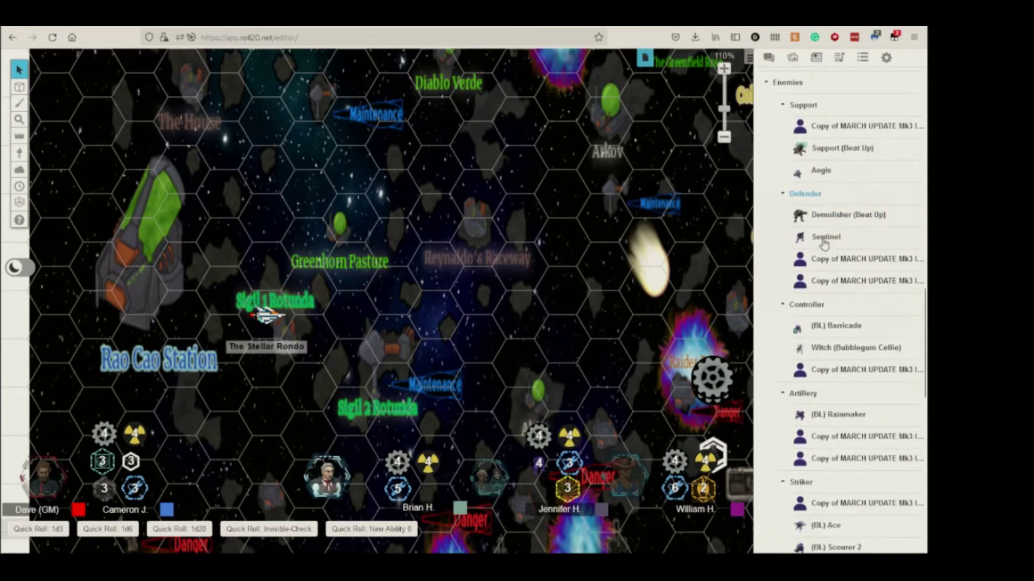
{"action": "scroll", "coordinate": [824, 278], "scroll_direction": "down", "scroll_amount": 5}
{"action": "scroll", "coordinate": [824, 243], "scroll_direction": "down", "scroll_amount": 3}
{"action": "scroll", "coordinate": [824, 244], "scroll_direction": "down", "scroll_amount": 1}
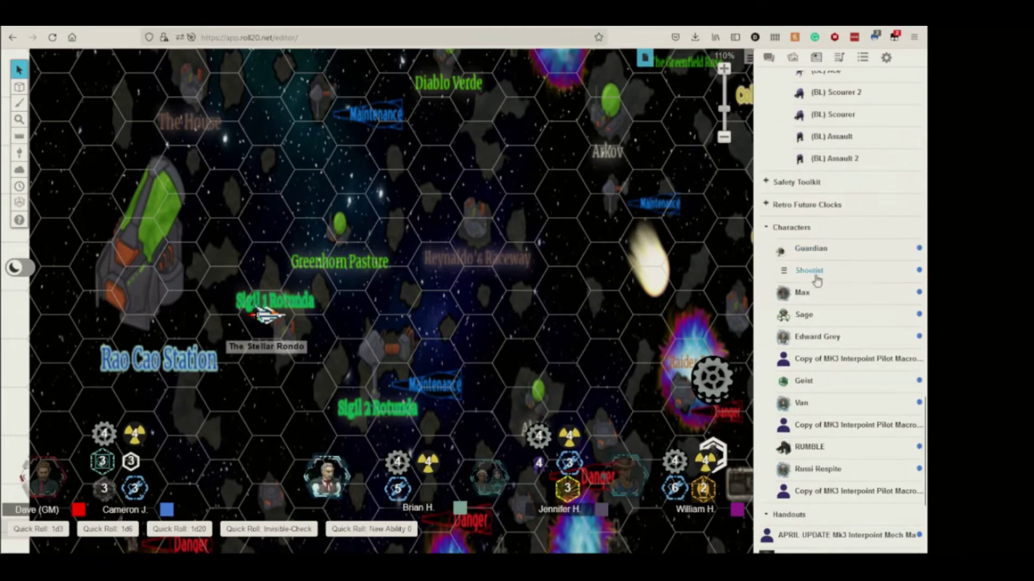
{"action": "left_click", "coordinate": [805, 317]}
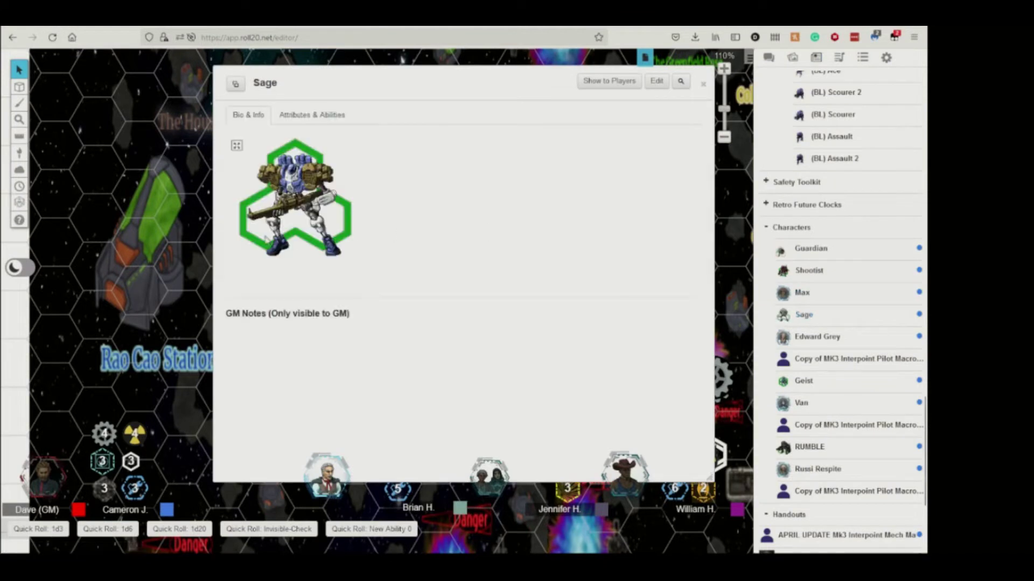
Close Sage's sheet and open Edward Grey's, showing his triggers and The Broker bond
{"action": "left_click", "coordinate": [703, 83]}
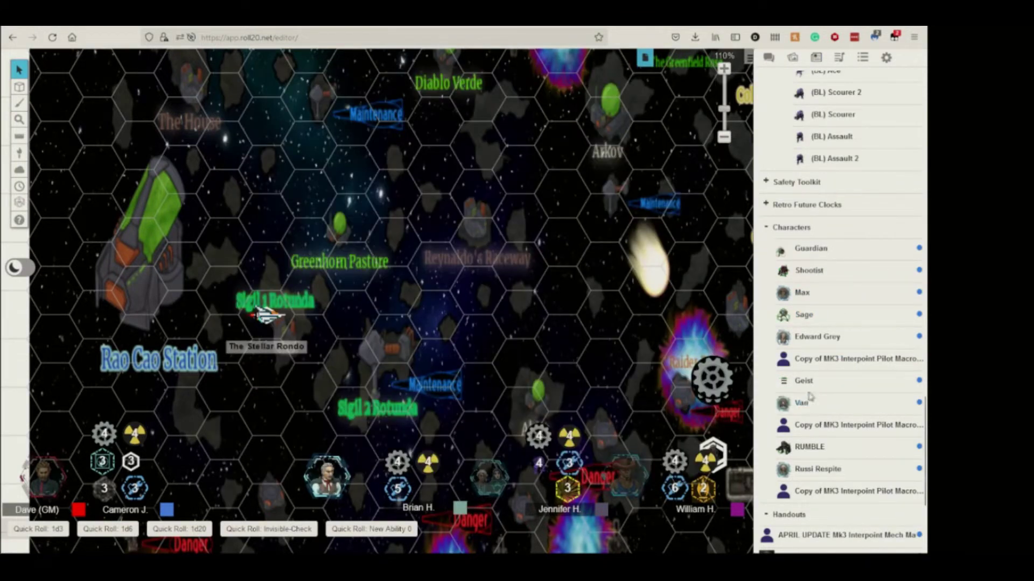
{"action": "left_click", "coordinate": [815, 337]}
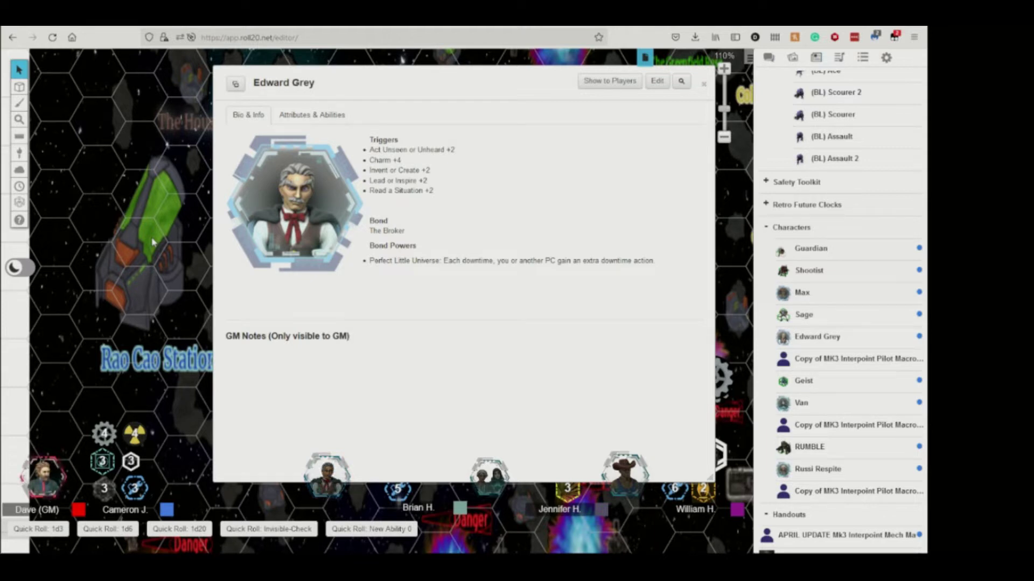
Close Edward Grey's sheet, review Russi Respite's, then open Van's character sheet
{"action": "left_click", "coordinate": [706, 85]}
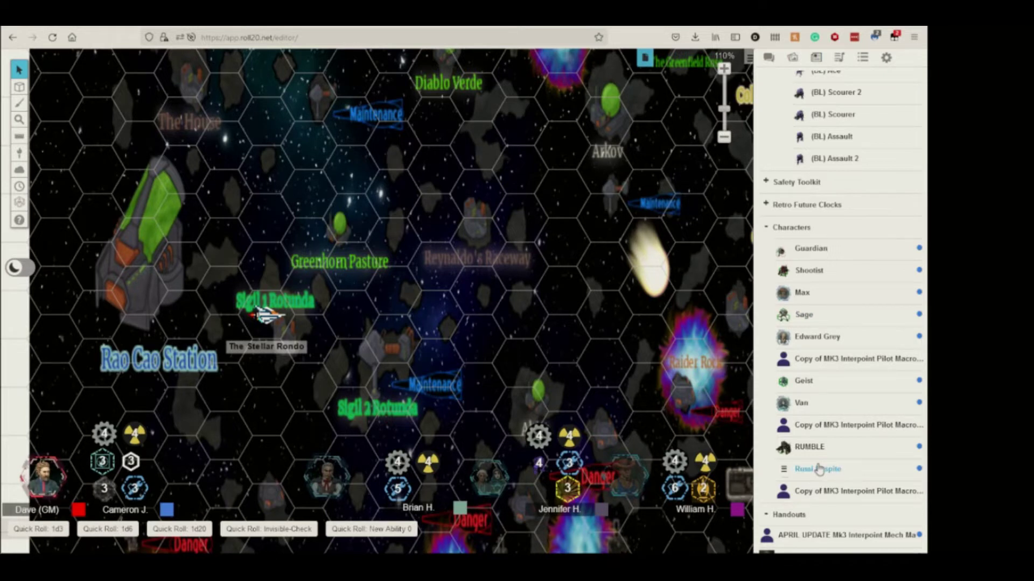
{"action": "left_click", "coordinate": [819, 469]}
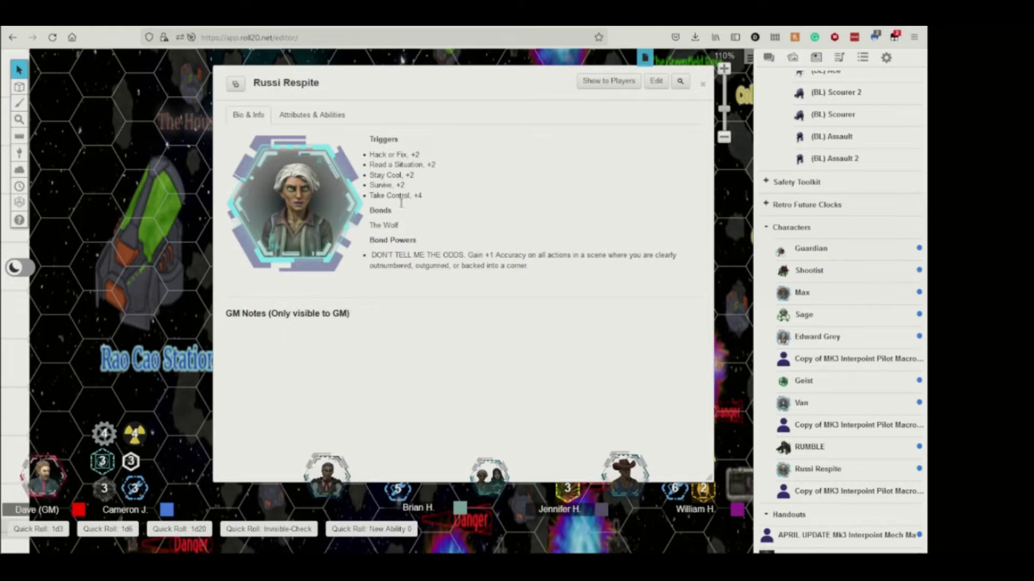
{"action": "left_click", "coordinate": [705, 84]}
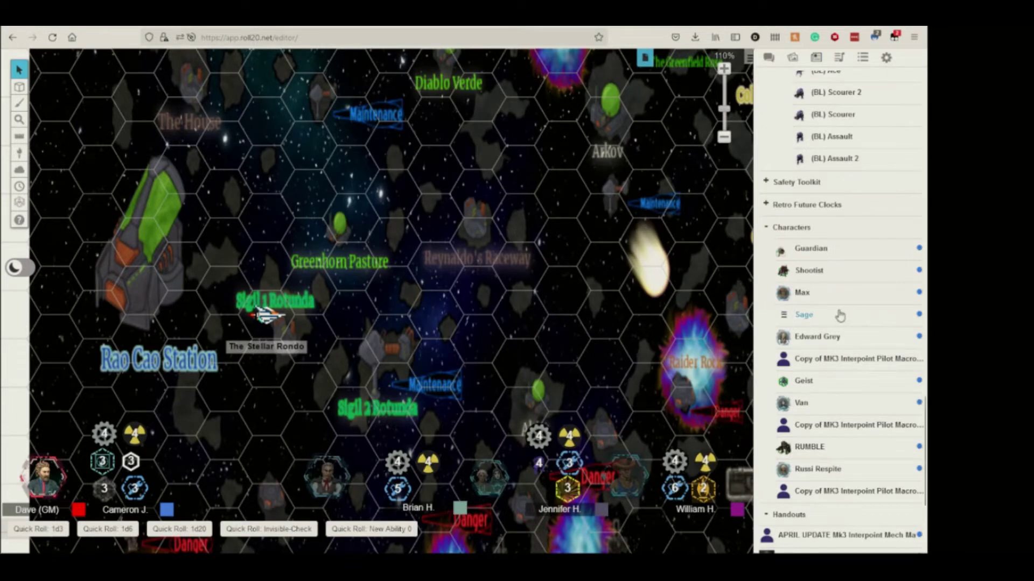
{"action": "left_click", "coordinate": [801, 402]}
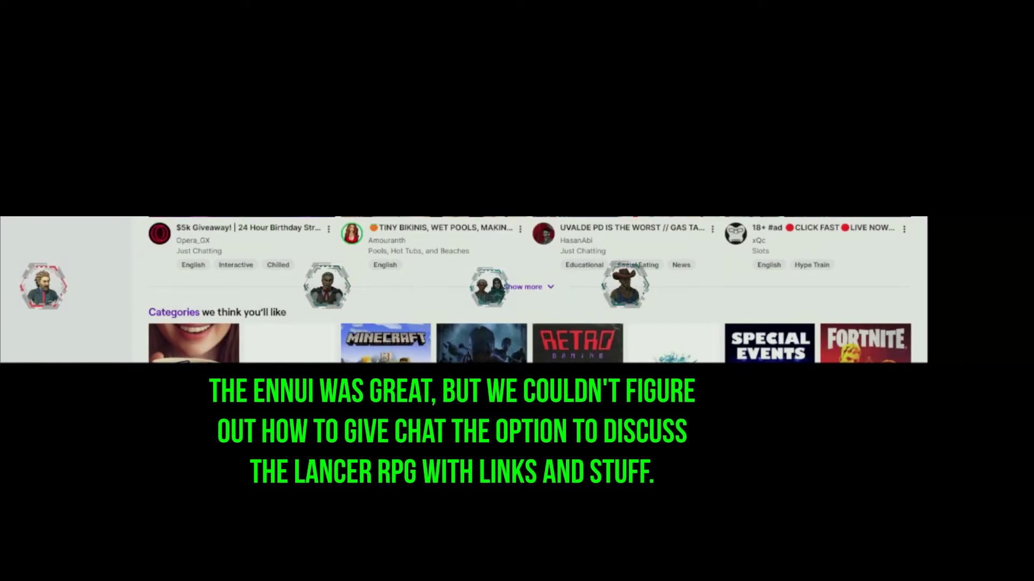
{"action": "scroll", "coordinate": [519, 240], "scroll_direction": "down", "scroll_amount": 3}
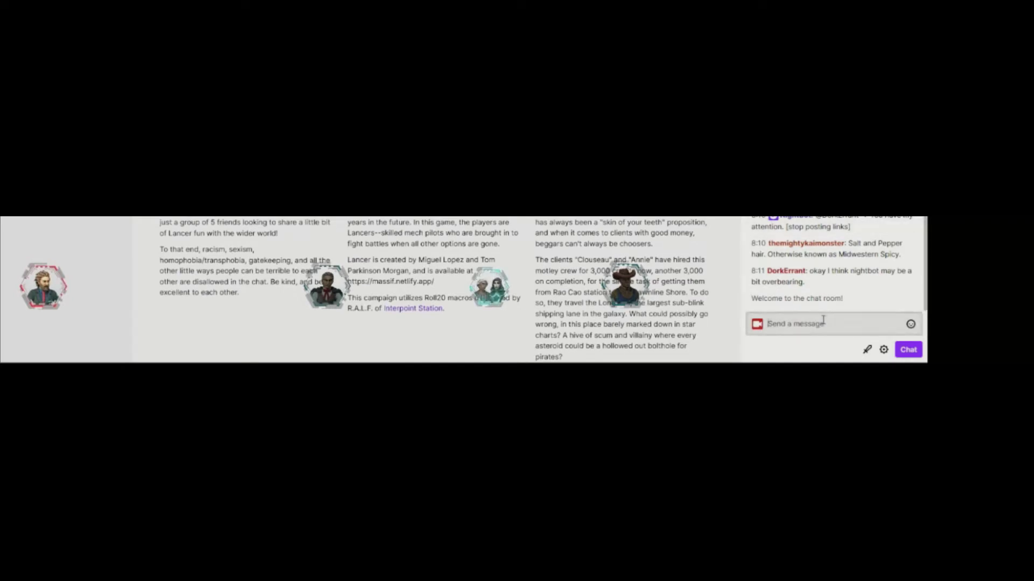
Send '/mod nightbot' in the Twitch chat to make the bot a moderator
{"action": "left_click", "coordinate": [824, 322]}
{"action": "type", "text": "/mod nightbot"}
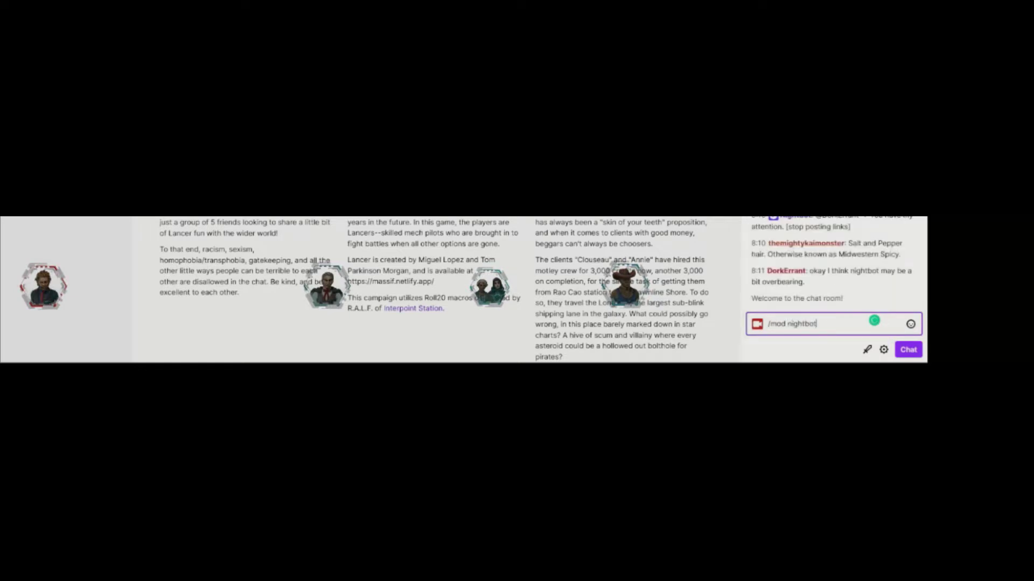
{"action": "key", "text": "Return"}
{"action": "scroll", "coordinate": [838, 259], "scroll_direction": "up", "scroll_amount": 5}
{"action": "scroll", "coordinate": [839, 243], "scroll_direction": "up", "scroll_amount": 5}
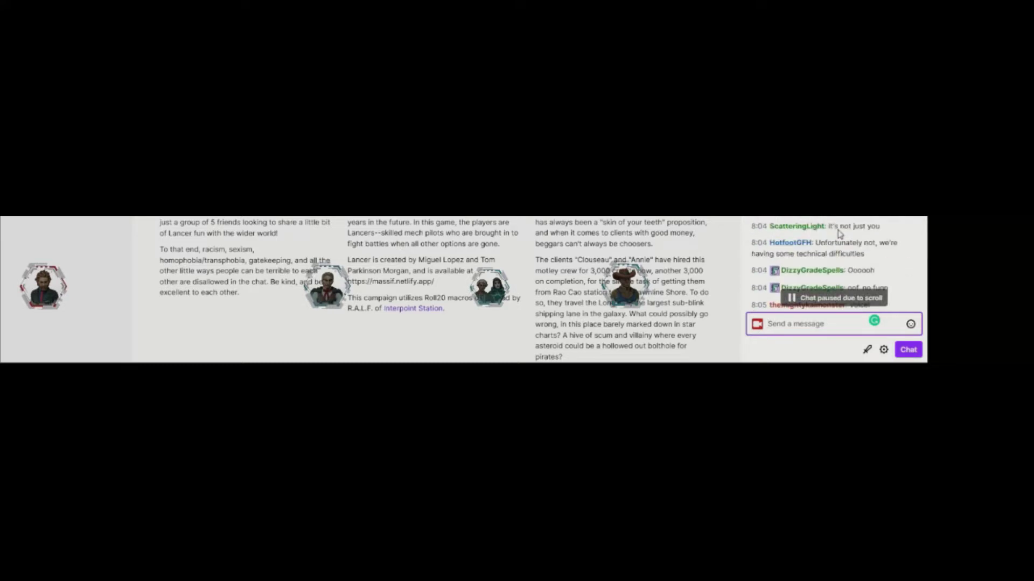
{"action": "scroll", "coordinate": [838, 259], "scroll_direction": "down", "scroll_amount": 5}
{"action": "scroll", "coordinate": [838, 267], "scroll_direction": "down", "scroll_amount": 5}
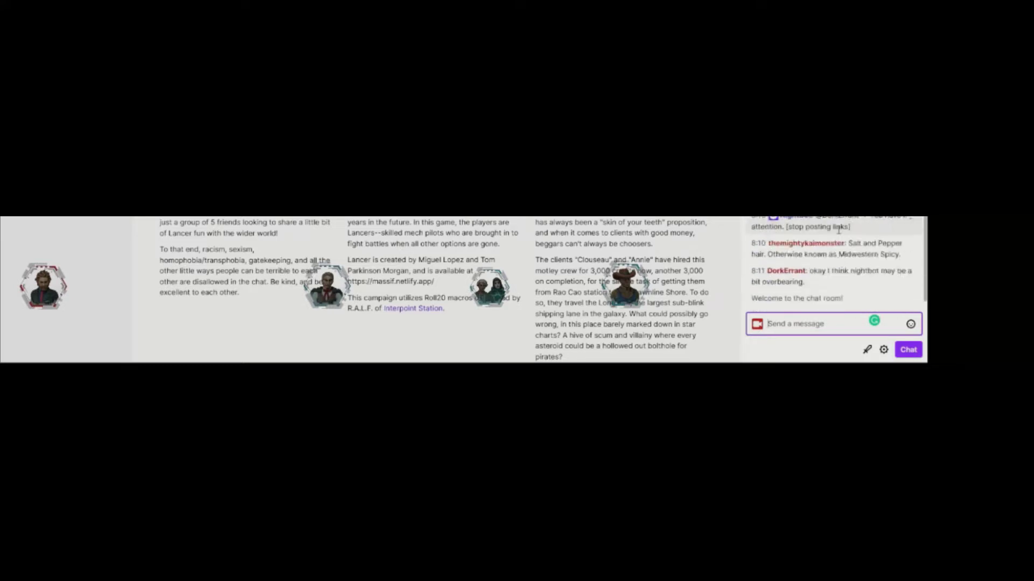
{"action": "scroll", "coordinate": [840, 275], "scroll_direction": "down", "scroll_amount": 5}
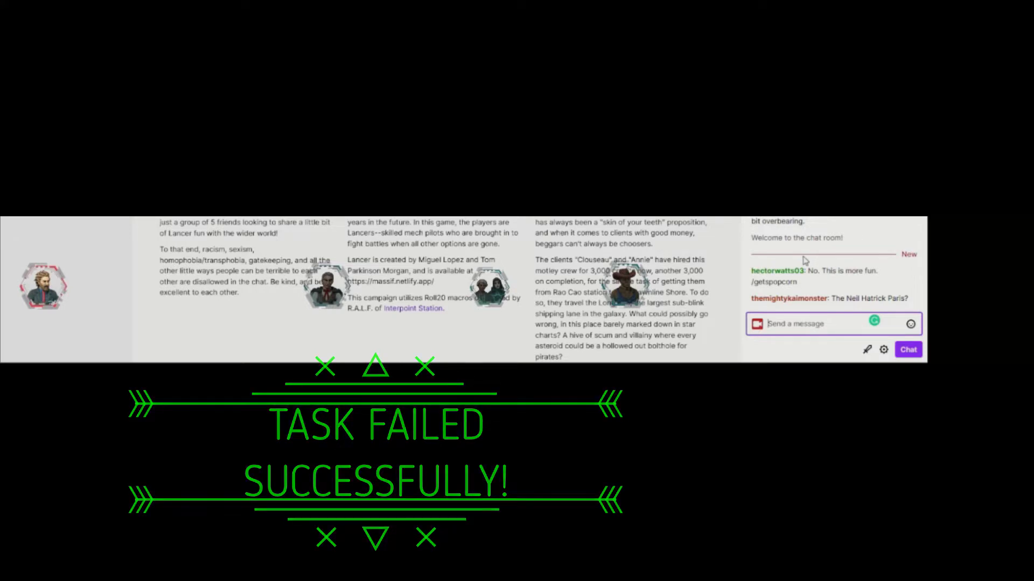
{"action": "scroll", "coordinate": [805, 260], "scroll_direction": "up", "scroll_amount": 2}
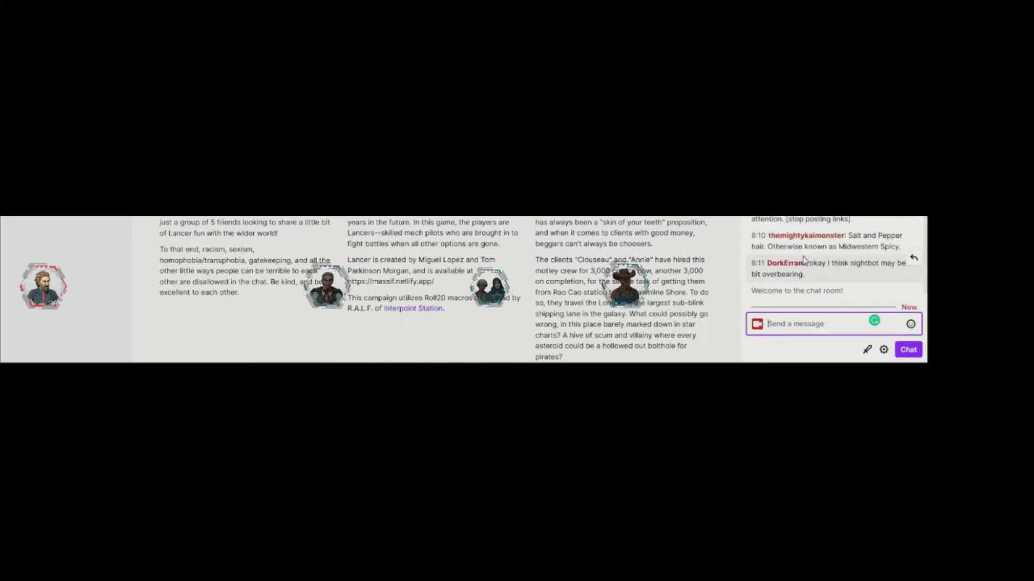
{"action": "scroll", "coordinate": [804, 260], "scroll_direction": "down", "scroll_amount": 2}
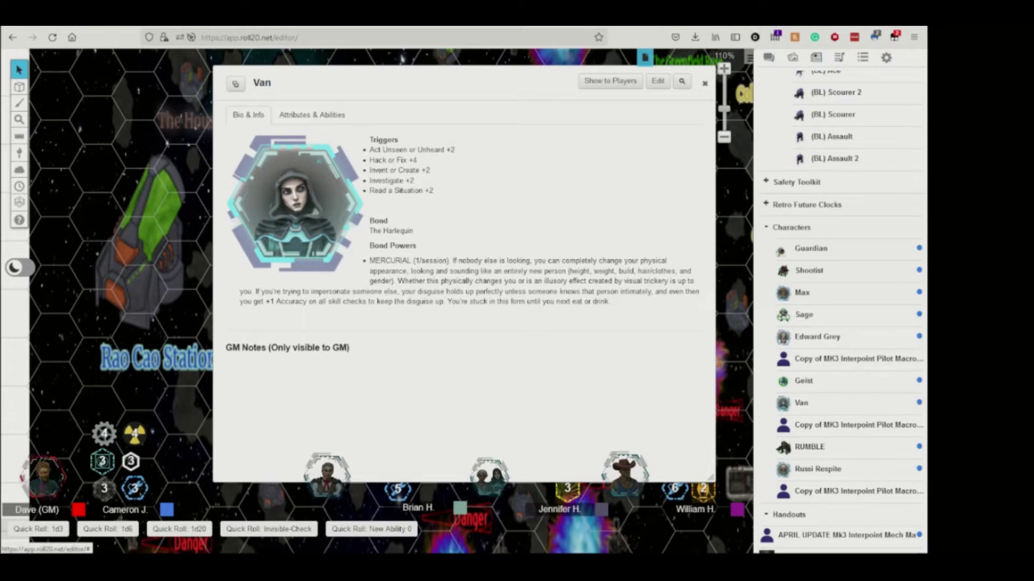
Close Van's character sheet after reading his Bio & Info
{"action": "left_click", "coordinate": [706, 84]}
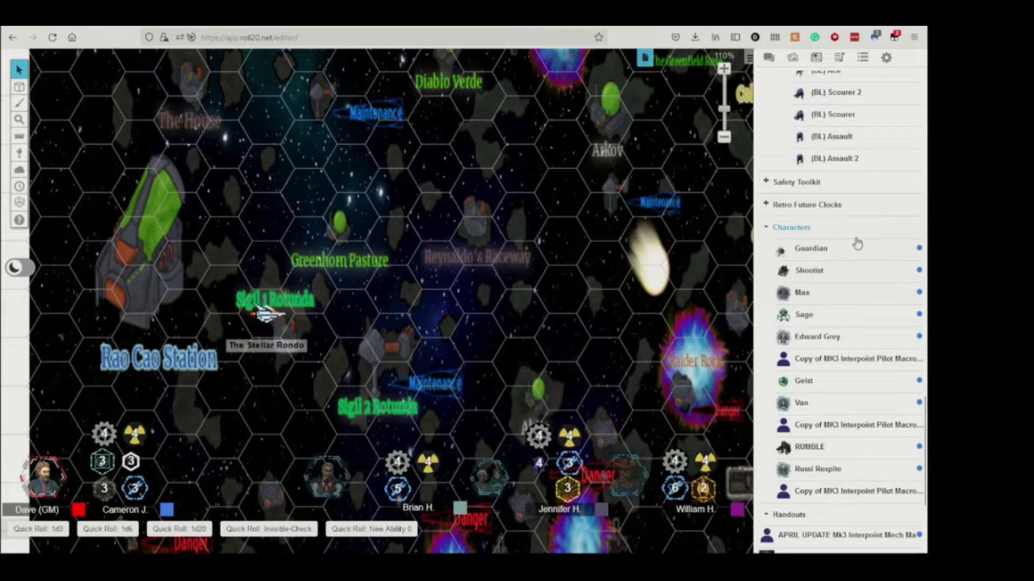
{"action": "scroll", "coordinate": [847, 324], "scroll_direction": "down", "scroll_amount": 2}
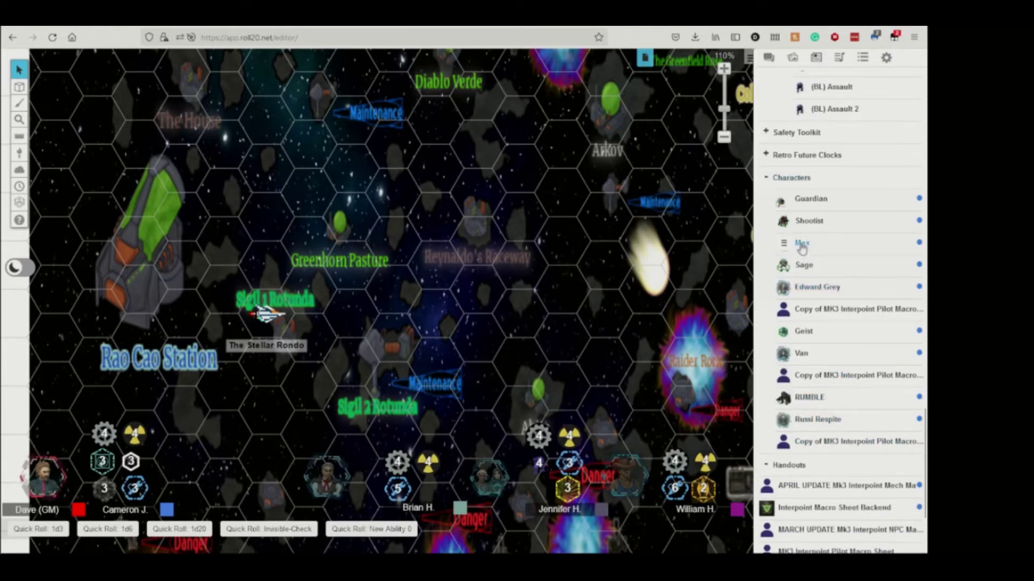
{"action": "left_click", "coordinate": [803, 241]}
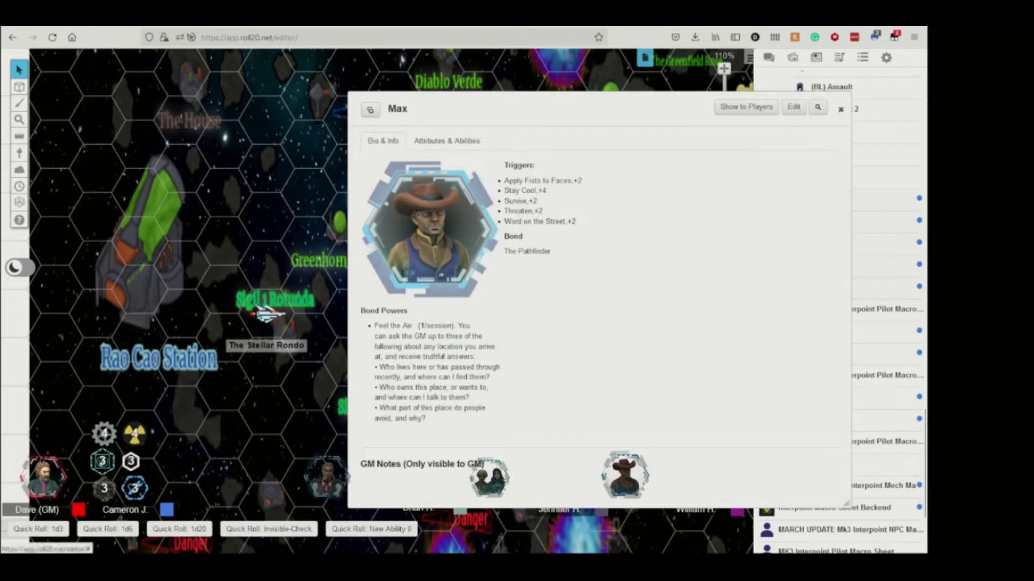
{"action": "left_click", "coordinate": [840, 109]}
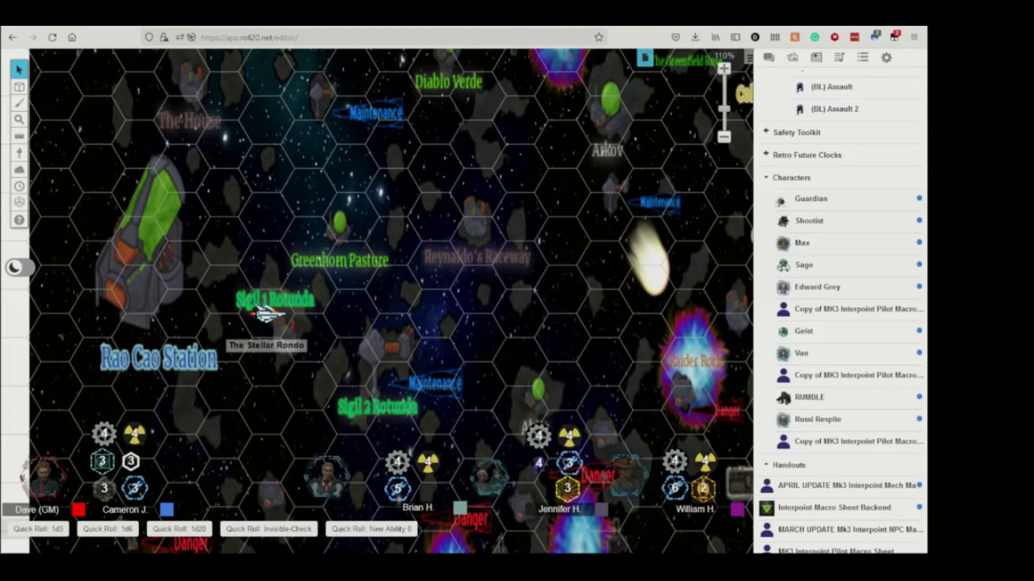
{"action": "scroll", "coordinate": [392, 299], "scroll_direction": "up", "scroll_amount": 6}
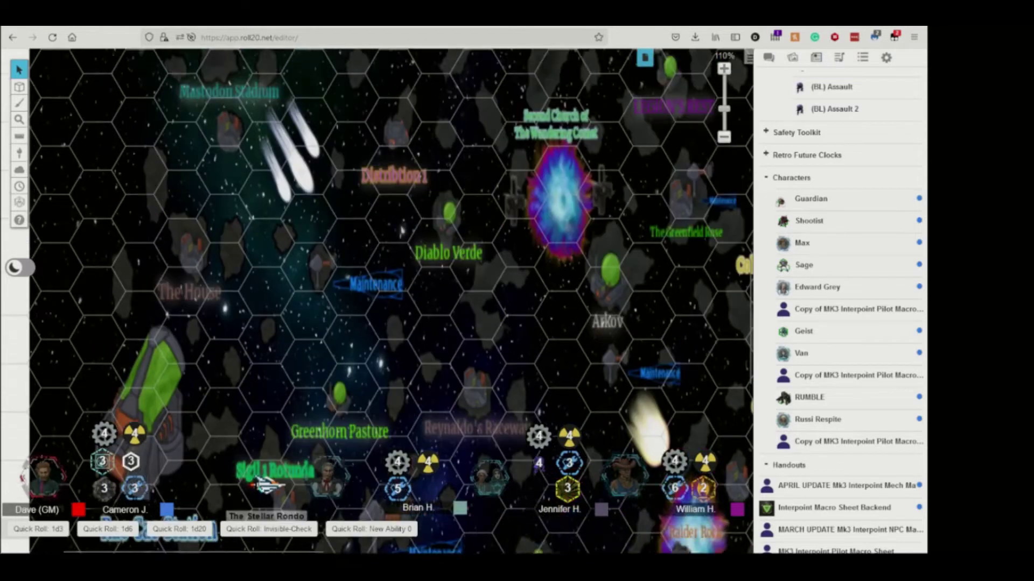
{"action": "scroll", "coordinate": [402, 445], "scroll_direction": "down", "scroll_amount": 3}
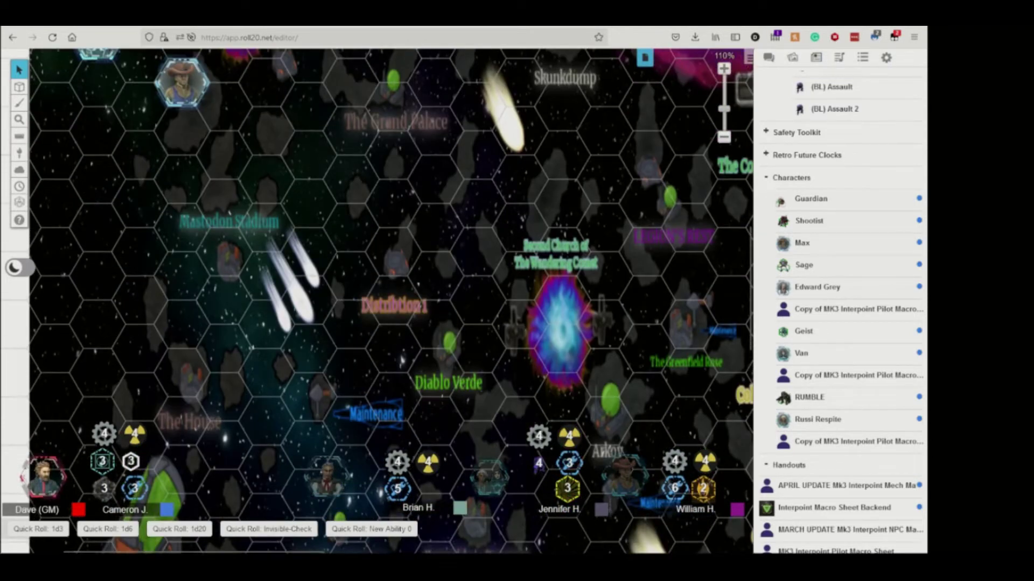
{"action": "scroll", "coordinate": [401, 361], "scroll_direction": "down", "scroll_amount": 2}
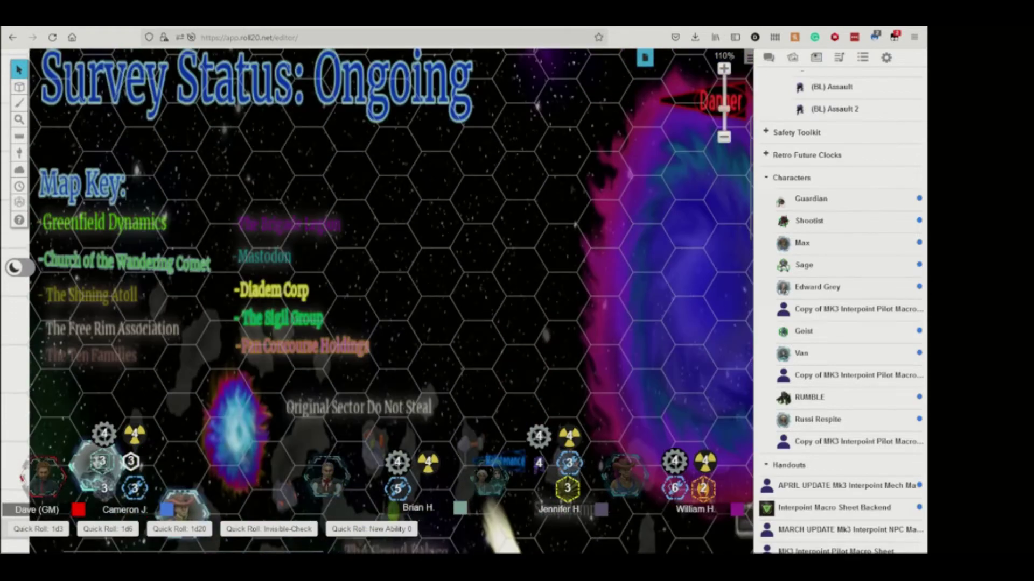
{"action": "scroll", "coordinate": [388, 290], "scroll_direction": "down", "scroll_amount": 5}
{"action": "scroll", "coordinate": [387, 291], "scroll_direction": "down", "scroll_amount": 3}
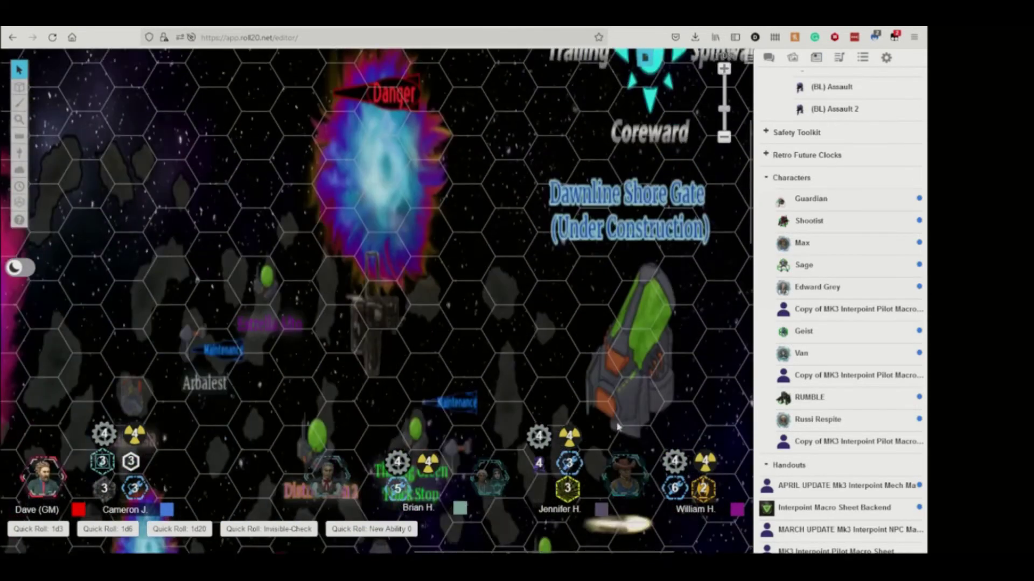
{"action": "scroll", "coordinate": [618, 426], "scroll_direction": "down", "scroll_amount": 3}
{"action": "scroll", "coordinate": [618, 427], "scroll_direction": "up", "scroll_amount": 2}
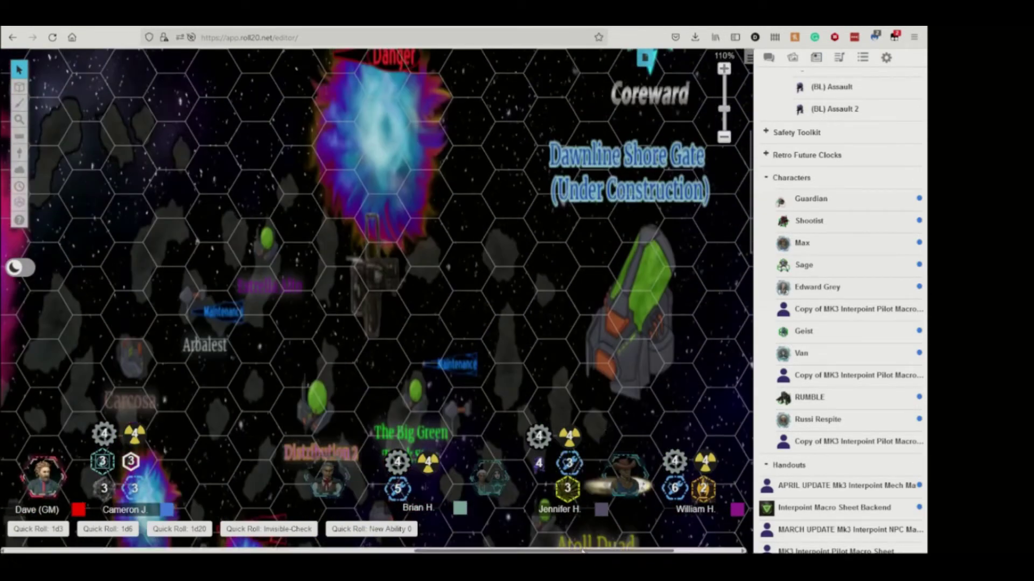
{"action": "left_click_drag", "start_coordinate": [581, 551], "coordinate": [323, 551]}
{"action": "scroll", "coordinate": [364, 406], "scroll_direction": "down", "scroll_amount": 5}
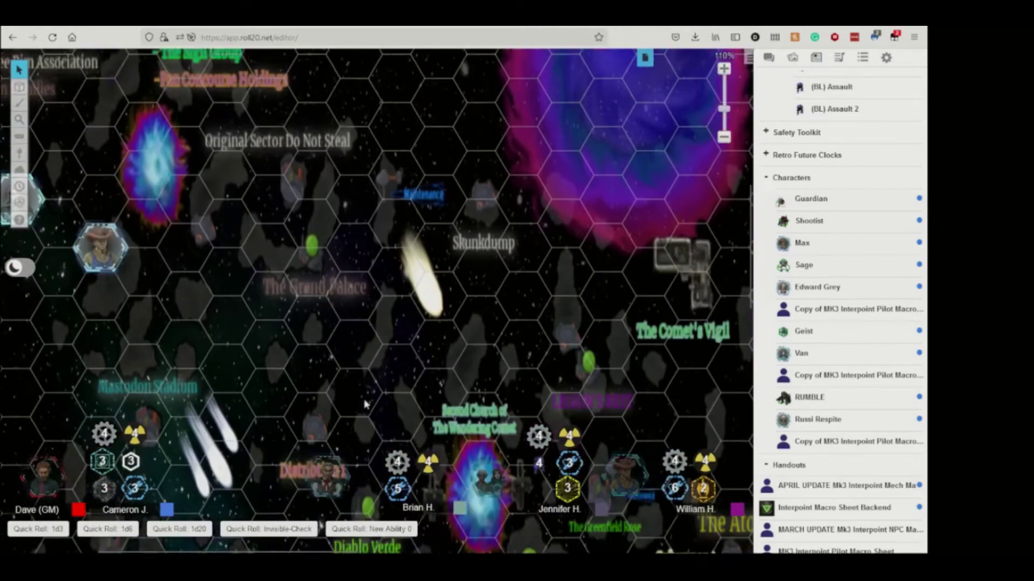
{"action": "scroll", "coordinate": [365, 405], "scroll_direction": "down", "scroll_amount": 5}
{"action": "scroll", "coordinate": [364, 406], "scroll_direction": "up", "scroll_amount": 8}
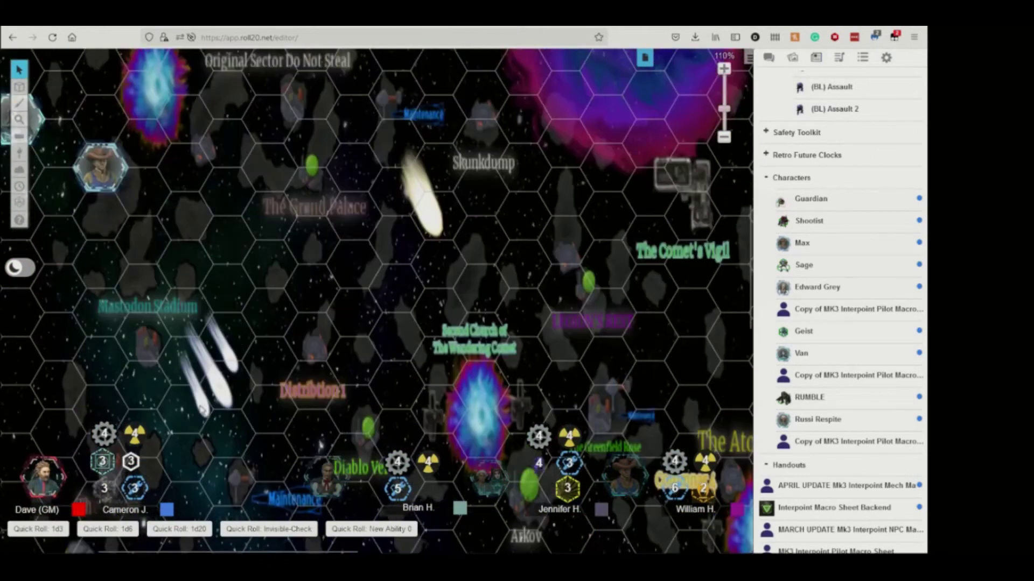
Ping the map near Mastodon Stadium, then zoom out to show more of the sector
{"action": "left_click", "coordinate": [136, 352]}
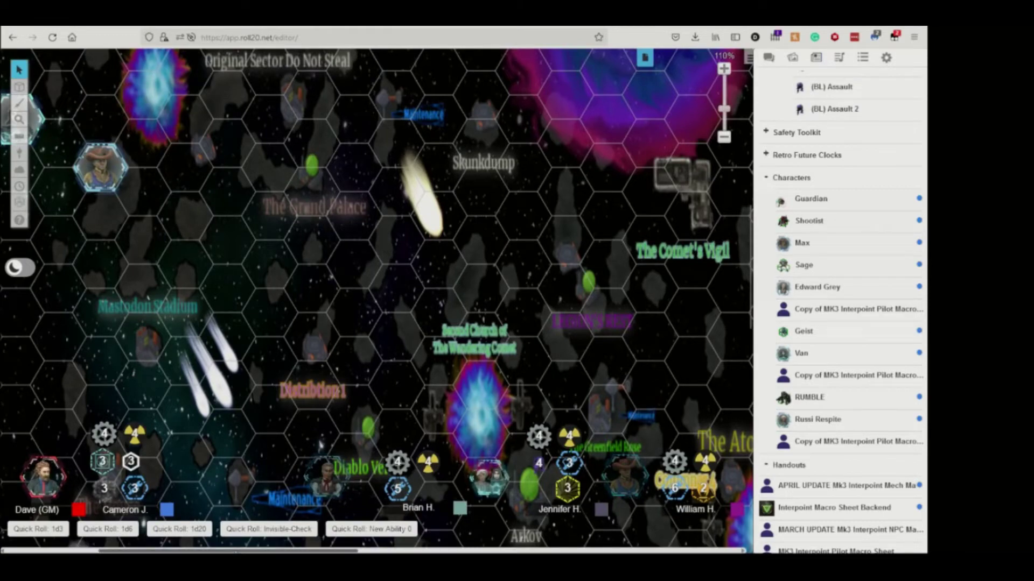
{"action": "scroll", "coordinate": [331, 278], "scroll_direction": "down", "scroll_amount": 8}
{"action": "scroll", "coordinate": [523, 443], "scroll_direction": "up", "scroll_amount": 8}
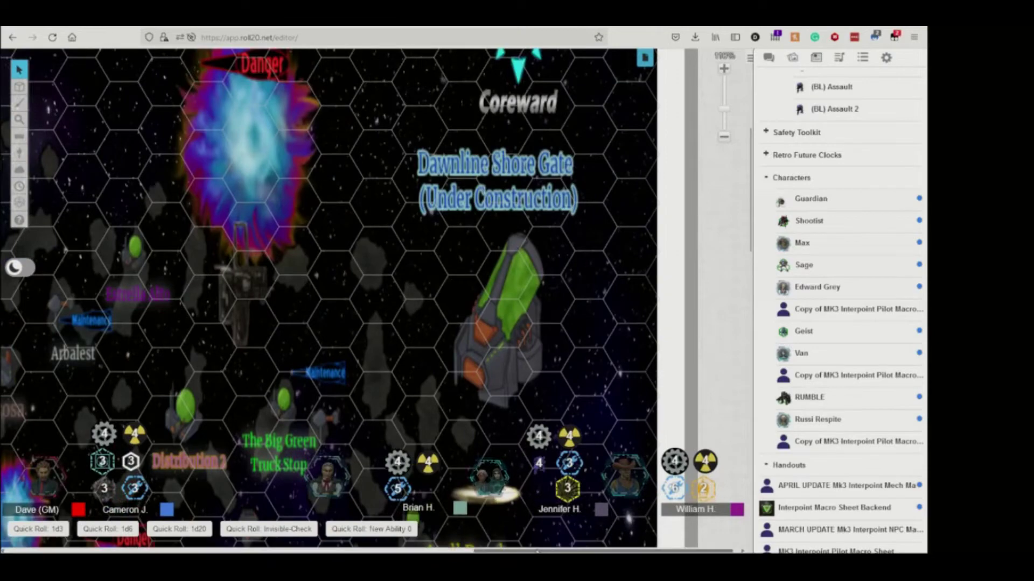
{"action": "scroll", "coordinate": [377, 283], "scroll_direction": "left", "scroll_amount": 10}
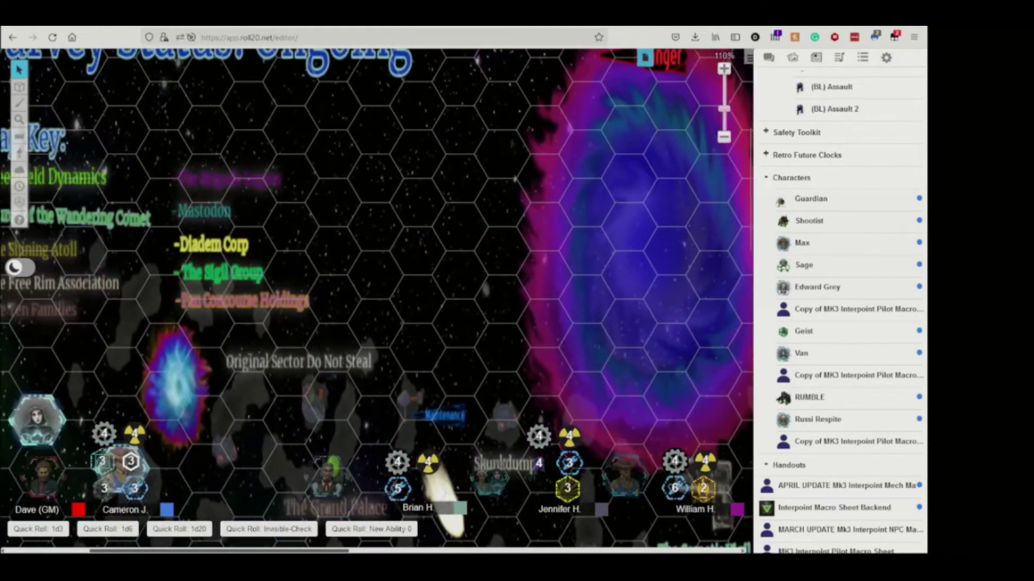
{"action": "scroll", "coordinate": [377, 284], "scroll_direction": "down", "scroll_amount": 10}
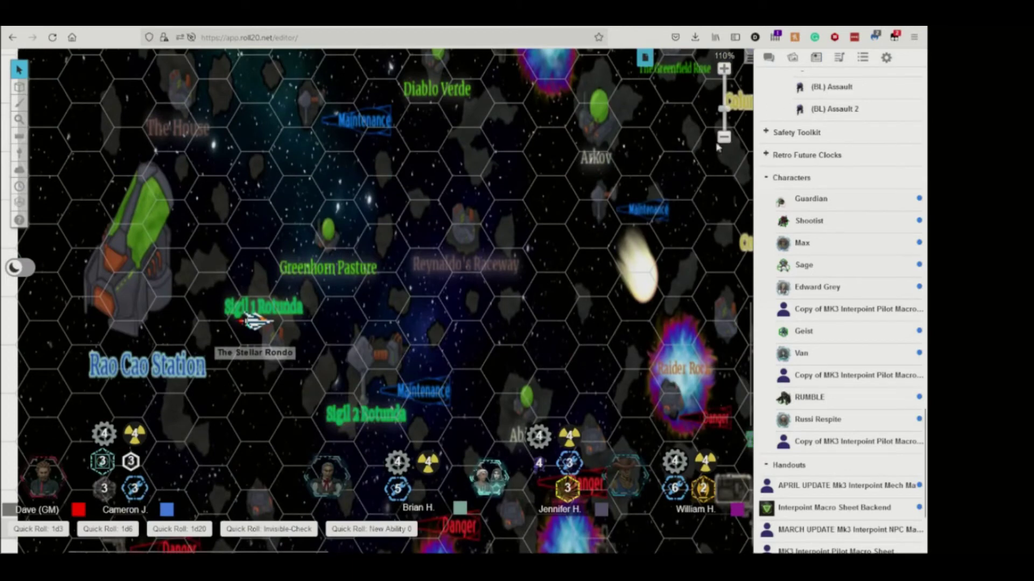
{"action": "left_click", "coordinate": [724, 136]}
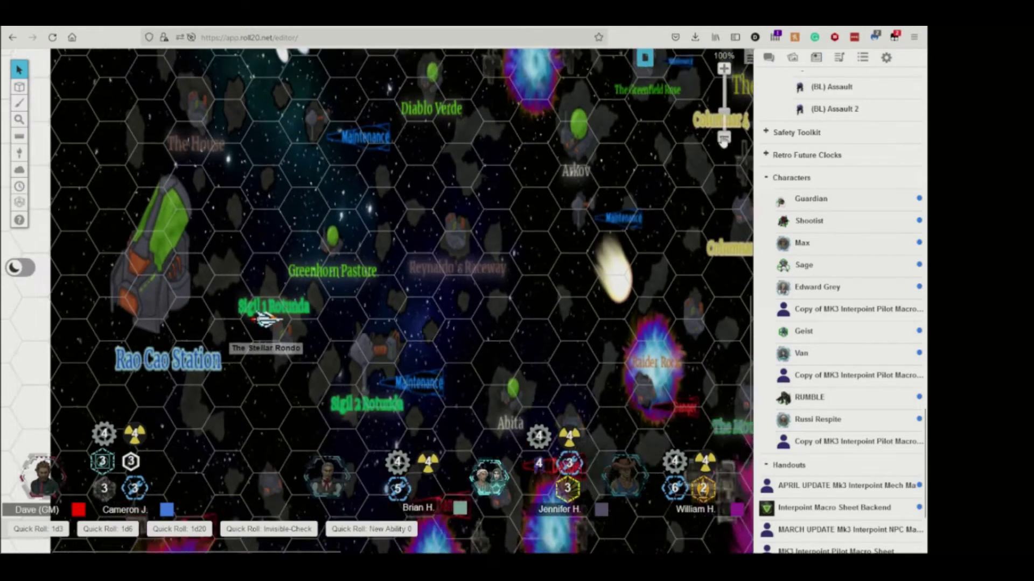
{"action": "scroll", "coordinate": [409, 255], "scroll_direction": "down", "scroll_amount": 3}
{"action": "scroll", "coordinate": [409, 256], "scroll_direction": "down", "scroll_amount": 3}
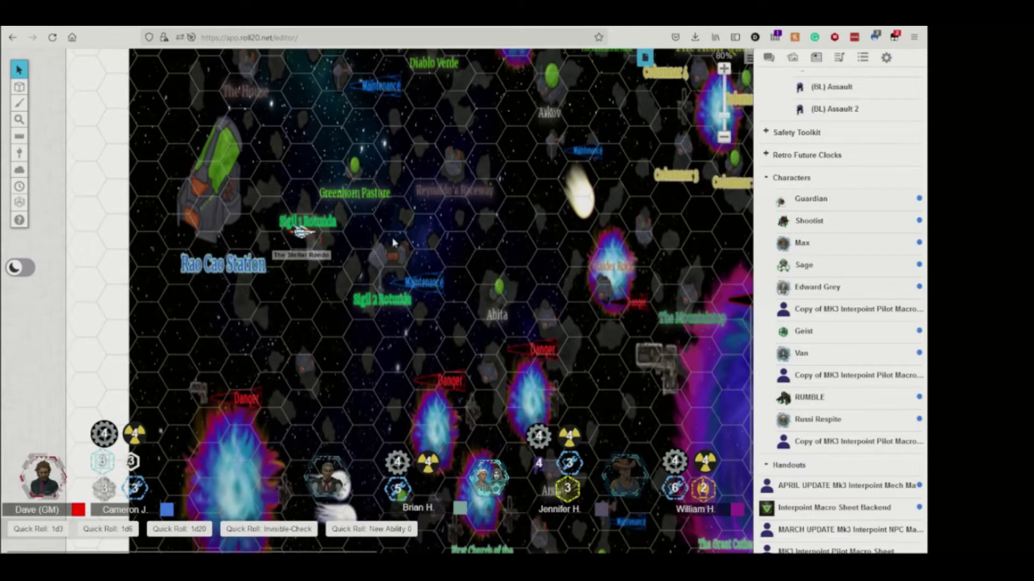
{"action": "scroll", "coordinate": [396, 234], "scroll_direction": "up", "scroll_amount": 2}
{"action": "scroll", "coordinate": [391, 237], "scroll_direction": "up", "scroll_amount": 3}
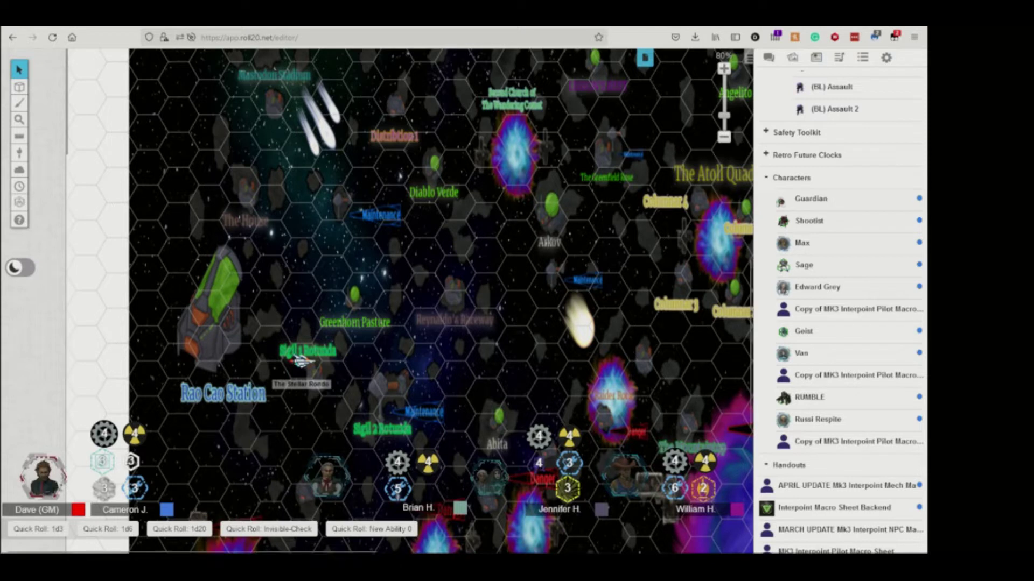
Show the chat log with the players' recent d20 rolls and talent cards
{"action": "left_click", "coordinate": [767, 58]}
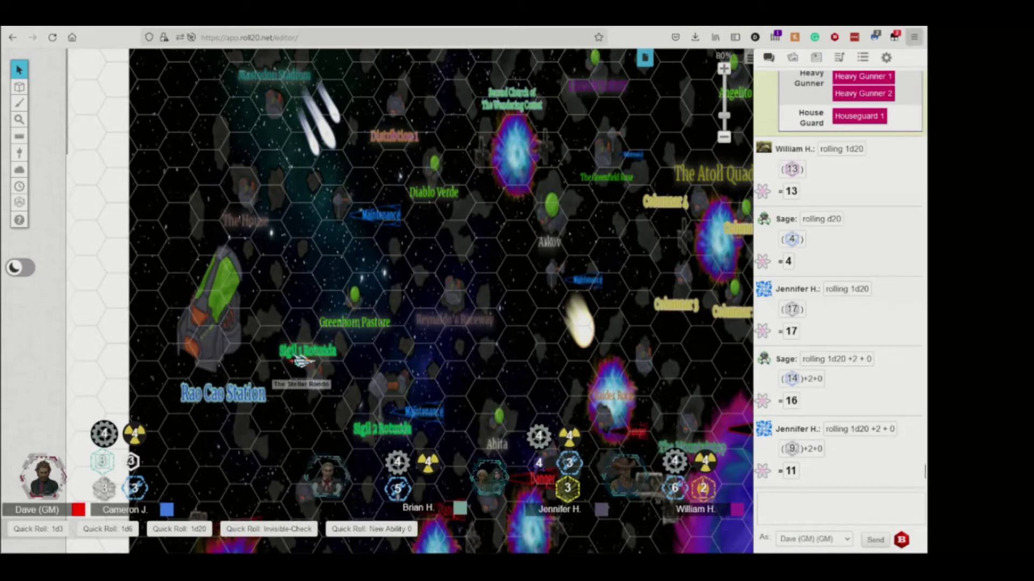
Zoom the space map to about 120% around Rao Cao Station and Sigil 1 Rotunda
{"action": "left_click_drag", "start_coordinate": [724, 118], "coordinate": [723, 81]}
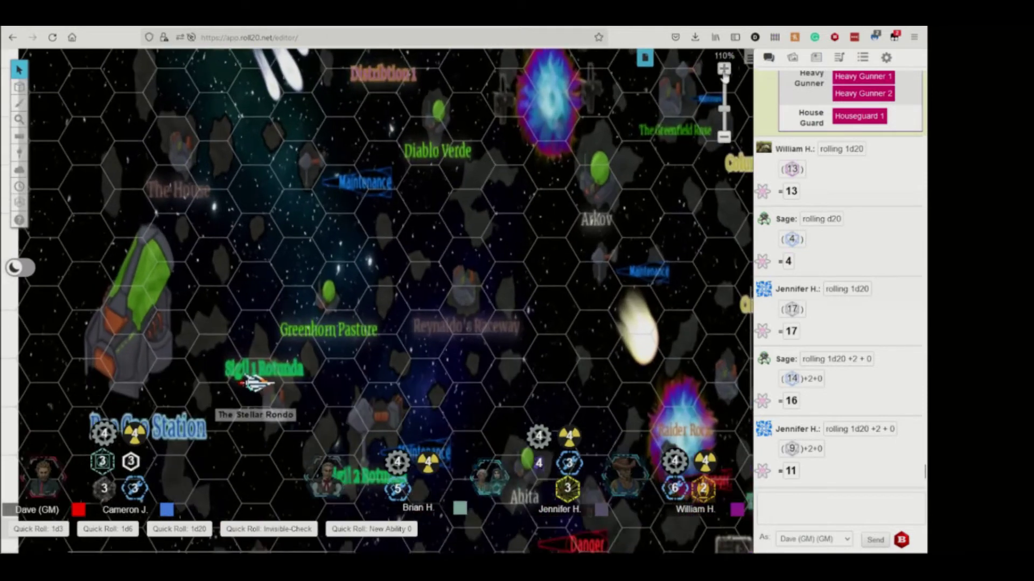
{"action": "scroll", "coordinate": [437, 284], "scroll_direction": "down", "scroll_amount": 3}
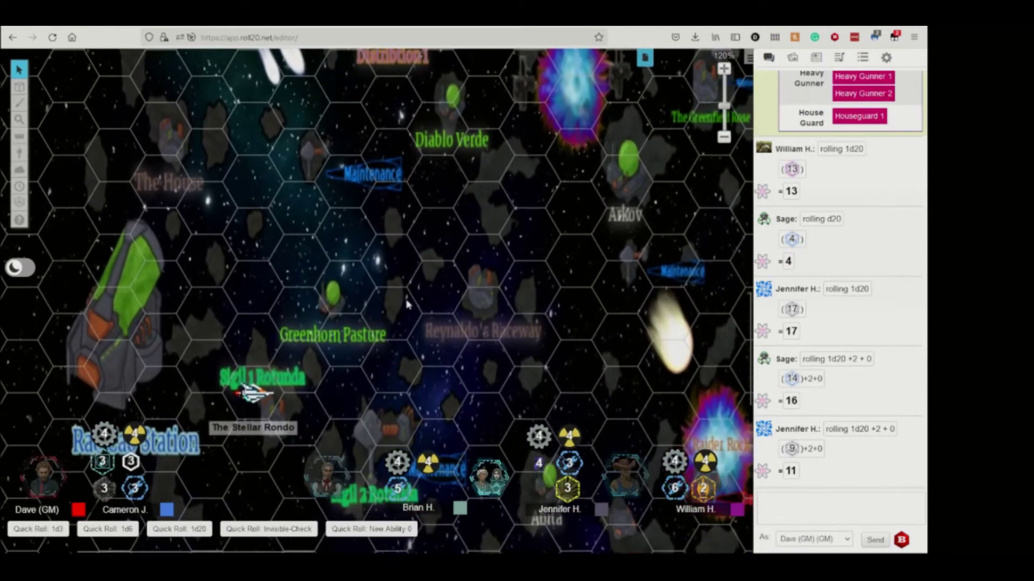
{"action": "scroll", "coordinate": [407, 304], "scroll_direction": "down", "scroll_amount": 3}
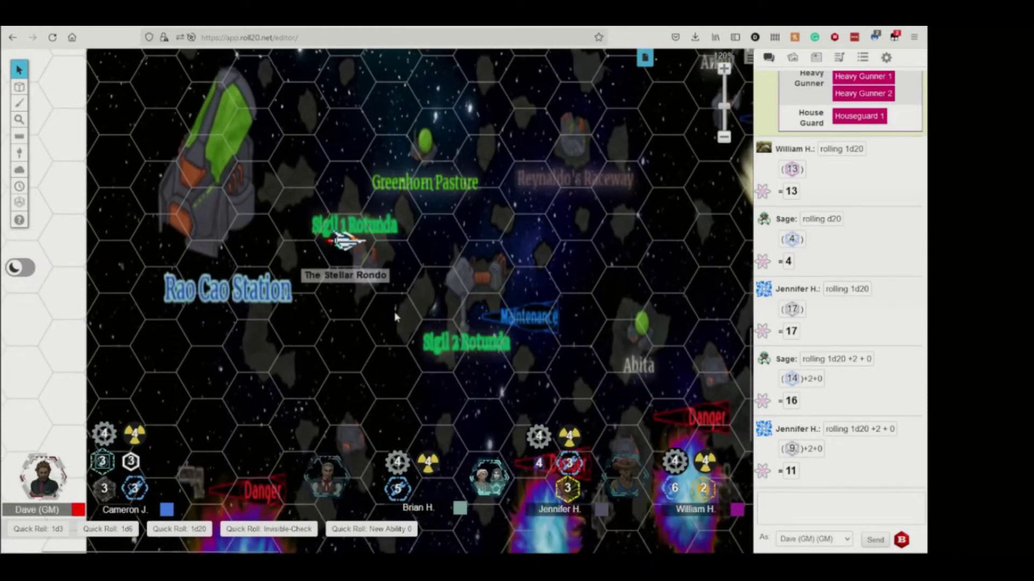
{"action": "scroll", "coordinate": [396, 316], "scroll_direction": "up", "scroll_amount": 2}
{"action": "scroll", "coordinate": [395, 317], "scroll_direction": "up", "scroll_amount": 2}
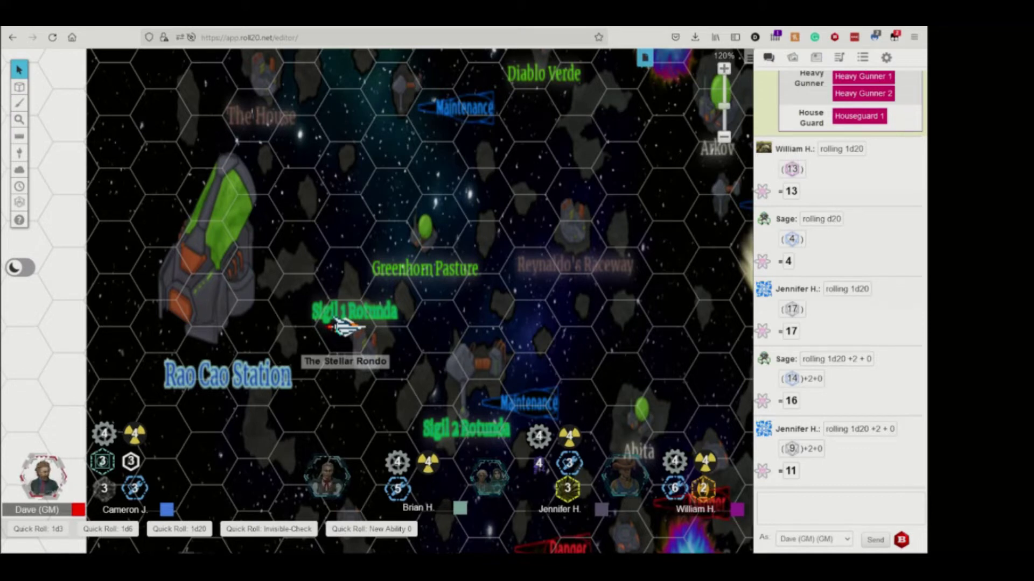
{"action": "scroll", "coordinate": [841, 283], "scroll_direction": "up", "scroll_amount": 3}
{"action": "scroll", "coordinate": [840, 283], "scroll_direction": "down", "scroll_amount": 3}
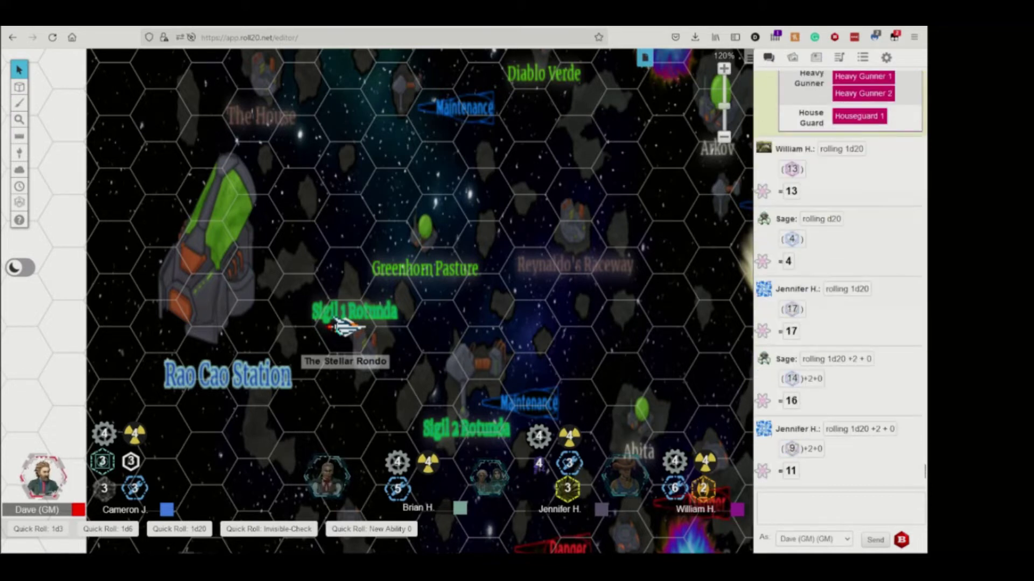
Open Russi Respite's sheet from the Journal, deleting the token placed near Reynaldo's Raceway
{"action": "left_click", "coordinate": [792, 57]}
{"action": "scroll", "coordinate": [848, 219], "scroll_direction": "down", "scroll_amount": 5}
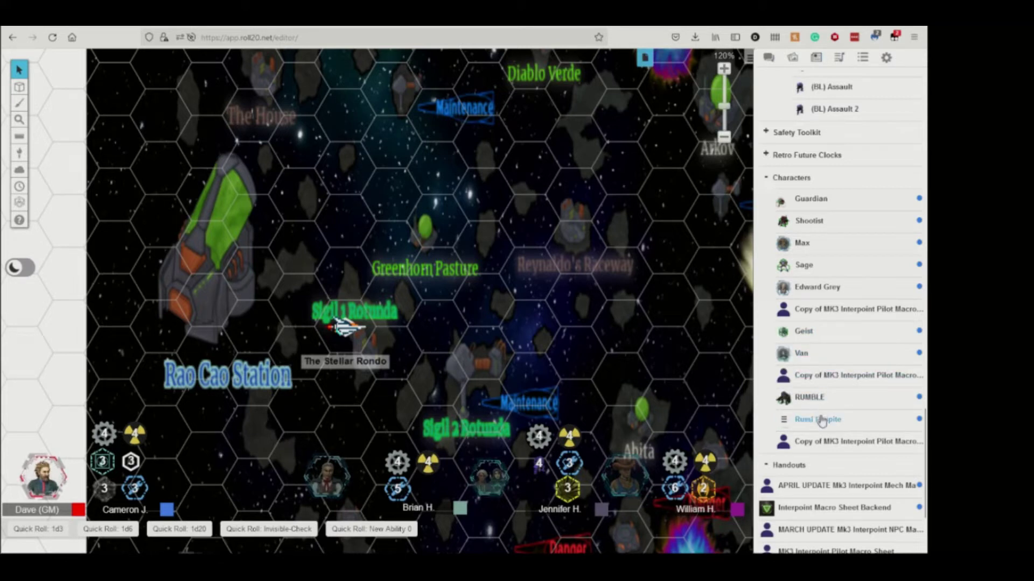
{"action": "left_click_drag", "start_coordinate": [817, 419], "coordinate": [543, 339]}
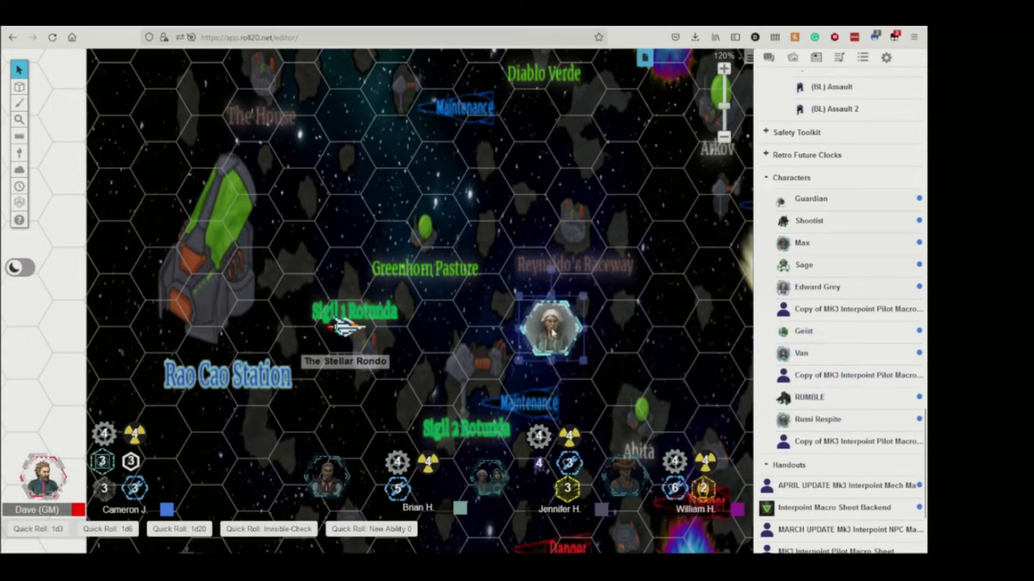
{"action": "key", "text": "Delete"}
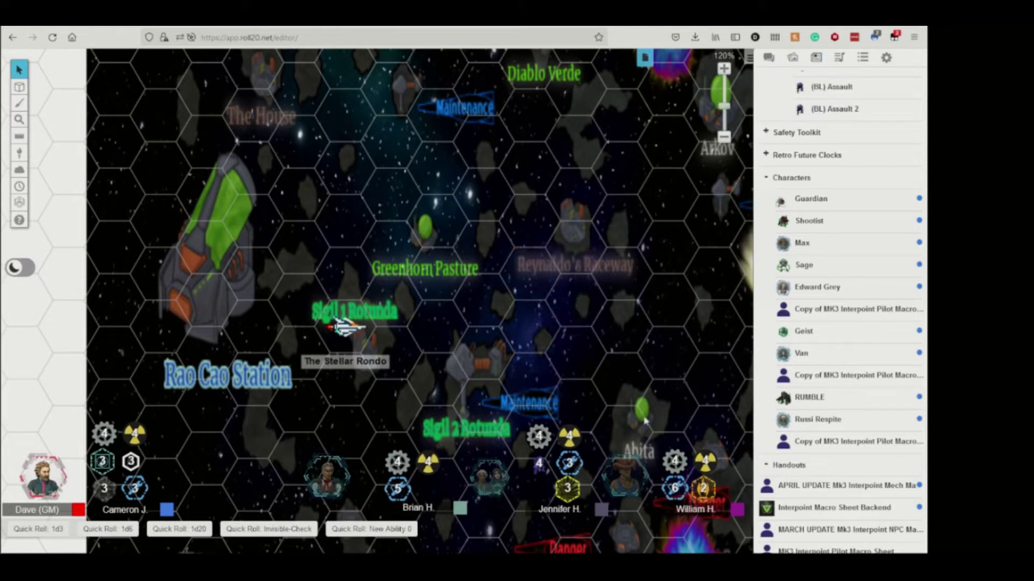
{"action": "left_click", "coordinate": [818, 420]}
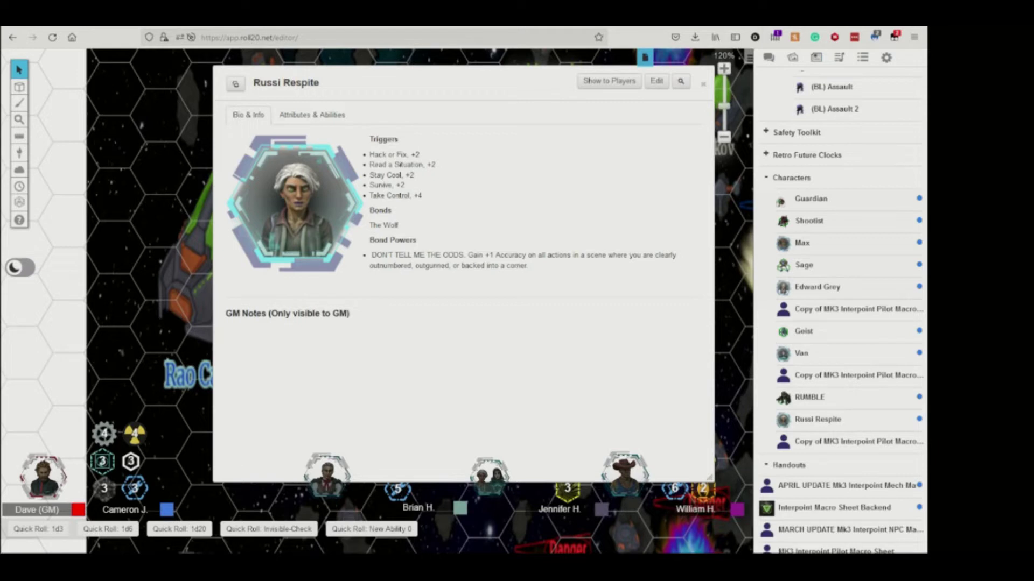
Switch the sidebar to the chat log showing the new d20 rolls of 19 and 18
{"action": "left_click", "coordinate": [769, 58]}
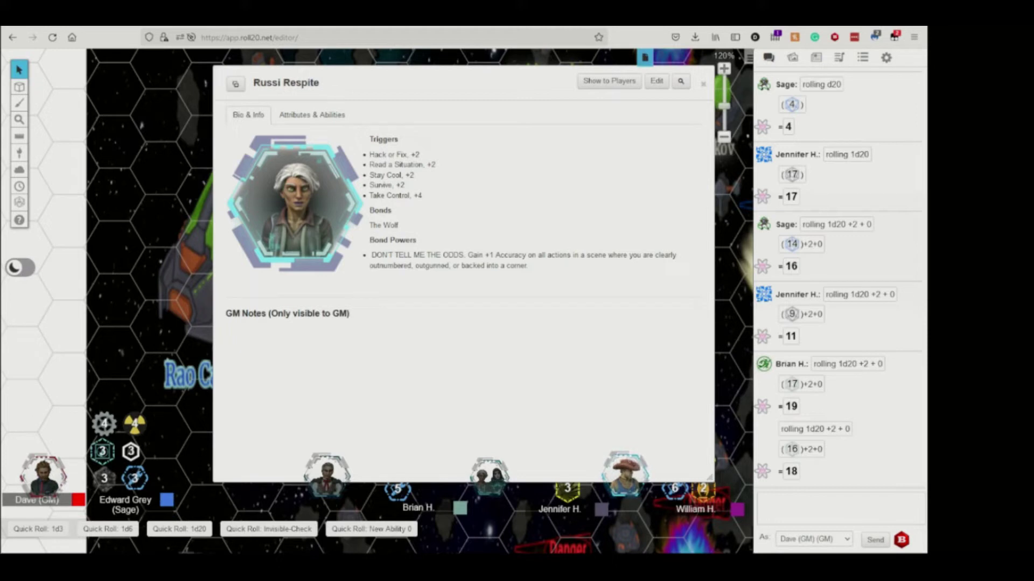
Nudge Russi Respite's sheet up-left and list the recently uploaded art
{"action": "left_click_drag", "start_coordinate": [404, 83], "coordinate": [368, 67]}
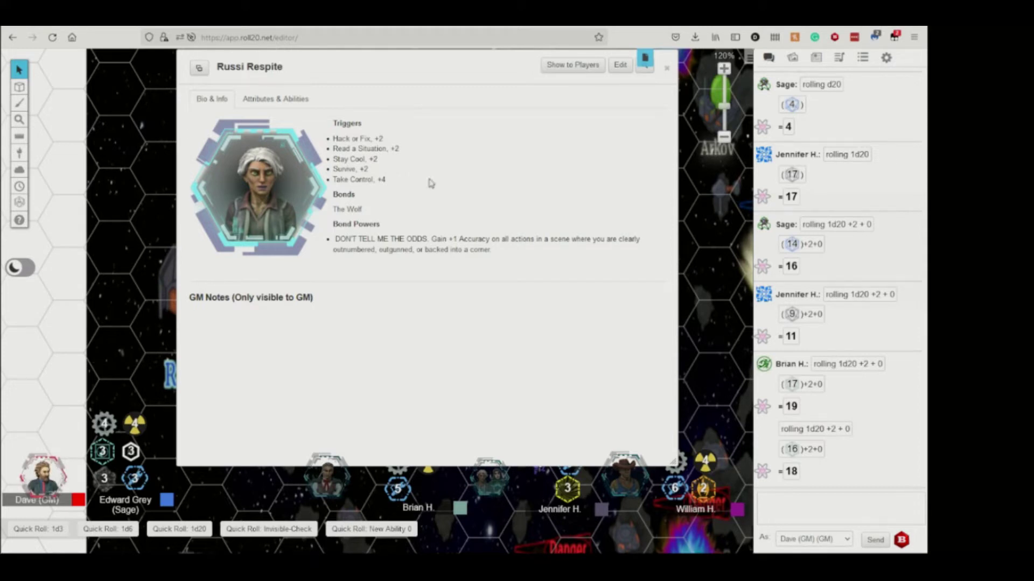
{"action": "left_click", "coordinate": [792, 58]}
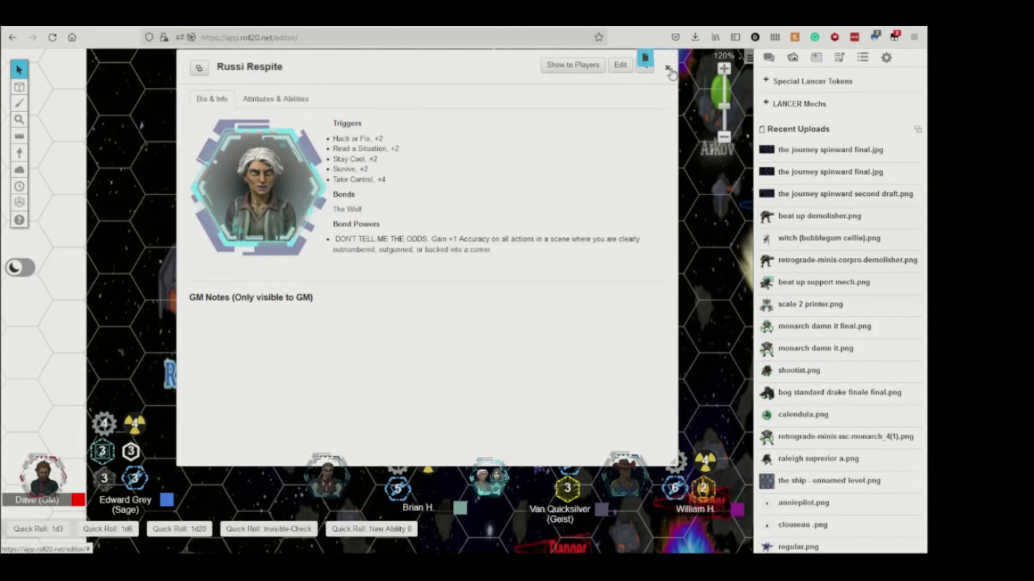
Close Russi Respite's sheet and return the sidebar to the characters and handouts list
{"action": "left_click", "coordinate": [669, 70]}
{"action": "scroll", "coordinate": [839, 243], "scroll_direction": "down", "scroll_amount": 3}
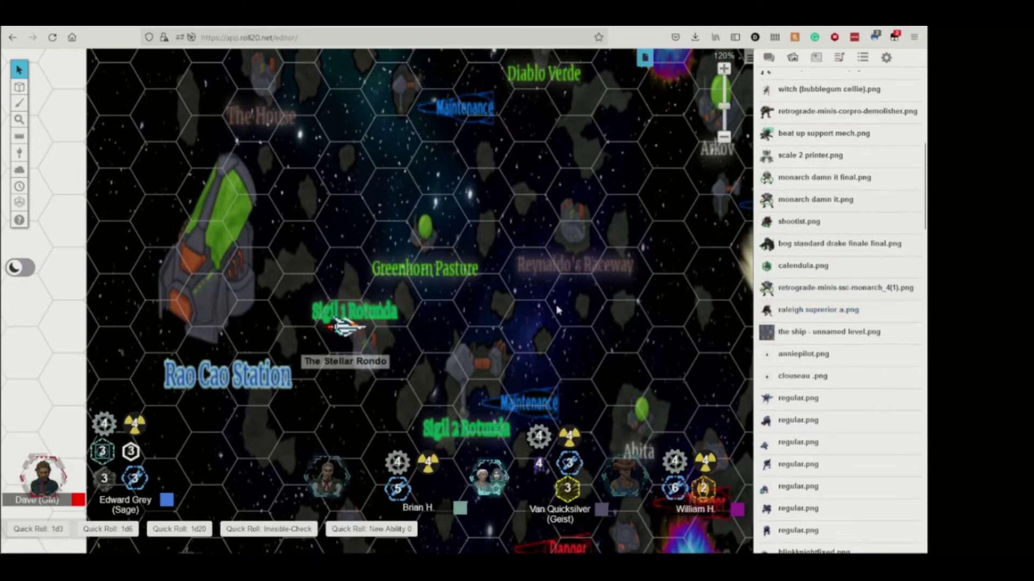
{"action": "scroll", "coordinate": [557, 311], "scroll_direction": "up", "scroll_amount": 10}
{"action": "scroll", "coordinate": [557, 311], "scroll_direction": "down", "scroll_amount": 6}
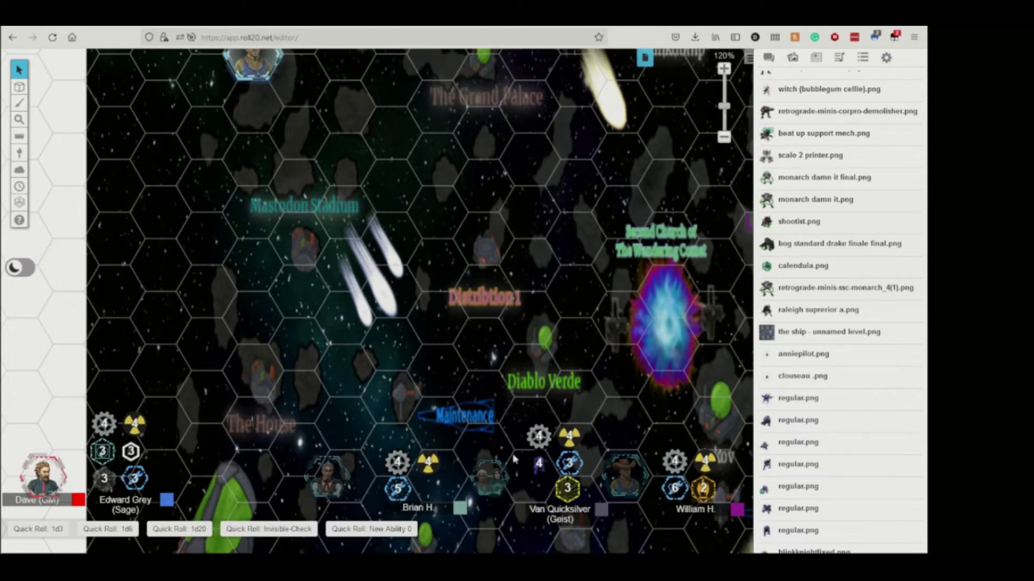
{"action": "mouse_move", "coordinate": [798, 421]}
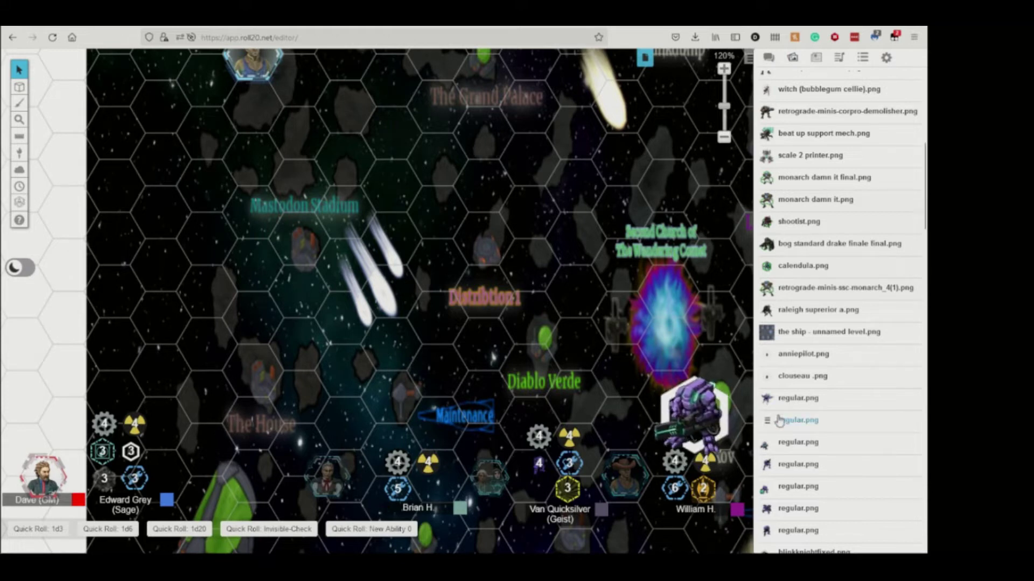
{"action": "scroll", "coordinate": [808, 364], "scroll_direction": "up", "scroll_amount": 10}
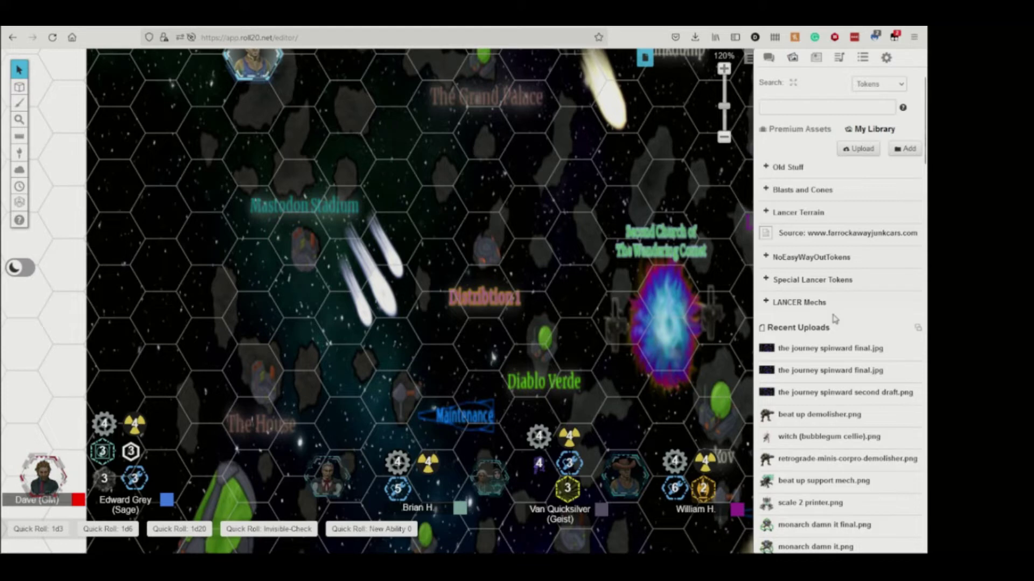
{"action": "scroll", "coordinate": [834, 319], "scroll_direction": "down", "scroll_amount": 2}
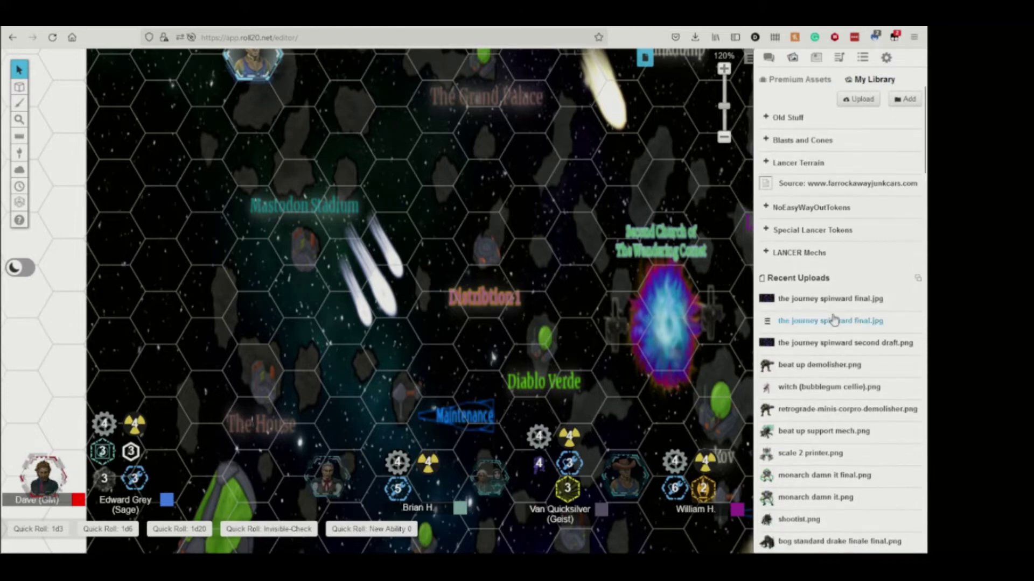
{"action": "scroll", "coordinate": [833, 318], "scroll_direction": "down", "scroll_amount": 5}
{"action": "scroll", "coordinate": [836, 323], "scroll_direction": "up", "scroll_amount": 3}
{"action": "scroll", "coordinate": [835, 323], "scroll_direction": "up", "scroll_amount": 5}
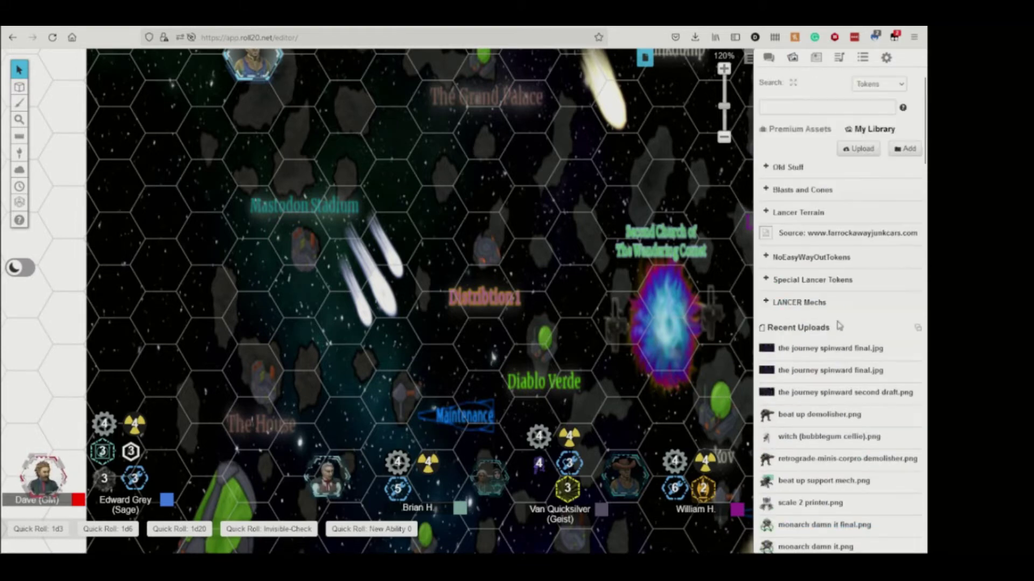
{"action": "left_click", "coordinate": [804, 57]}
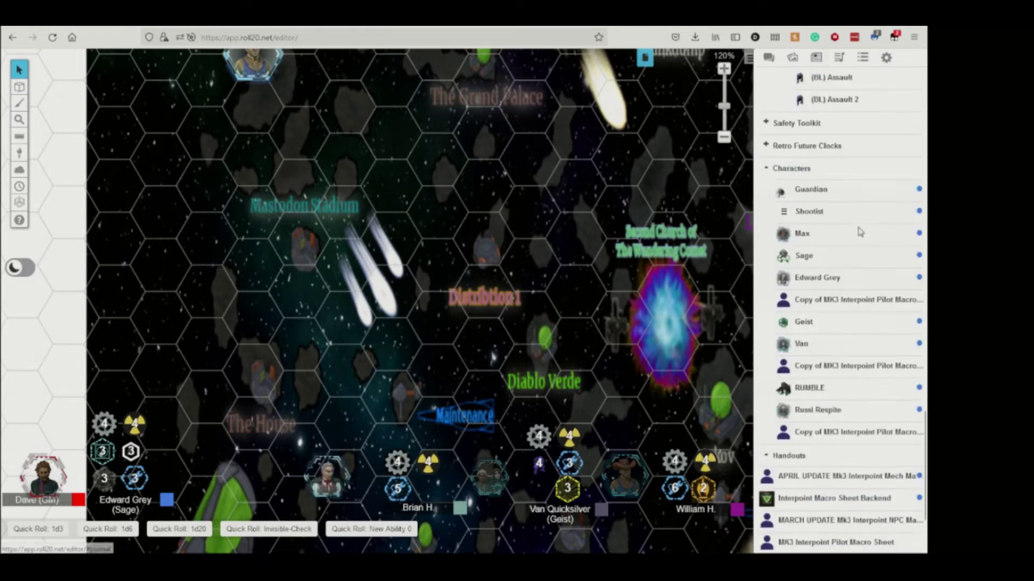
{"action": "scroll", "coordinate": [840, 243], "scroll_direction": "down", "scroll_amount": 2}
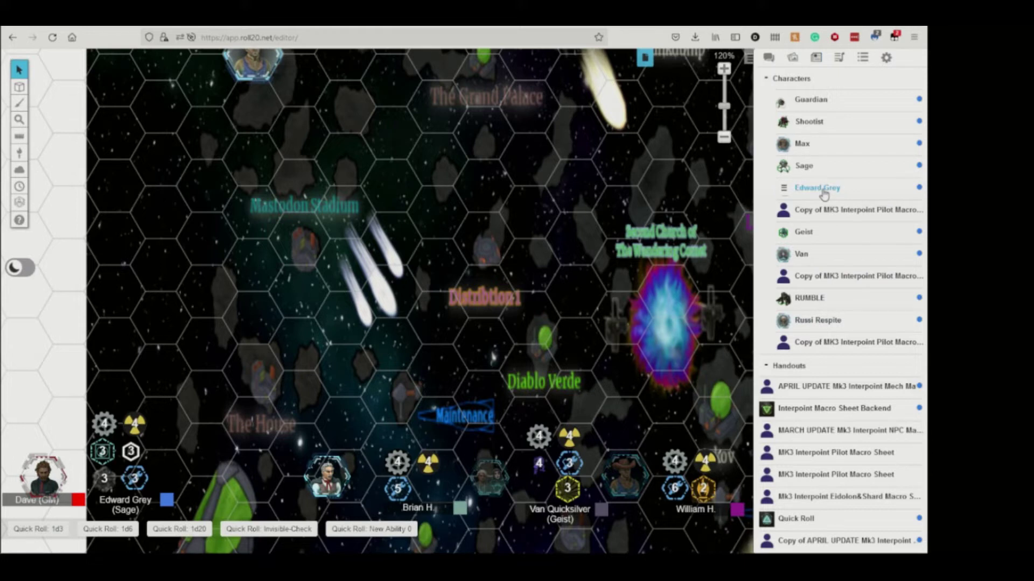
Open Edward Grey's entry from the Journal's Characters folder
{"action": "left_click", "coordinate": [817, 188]}
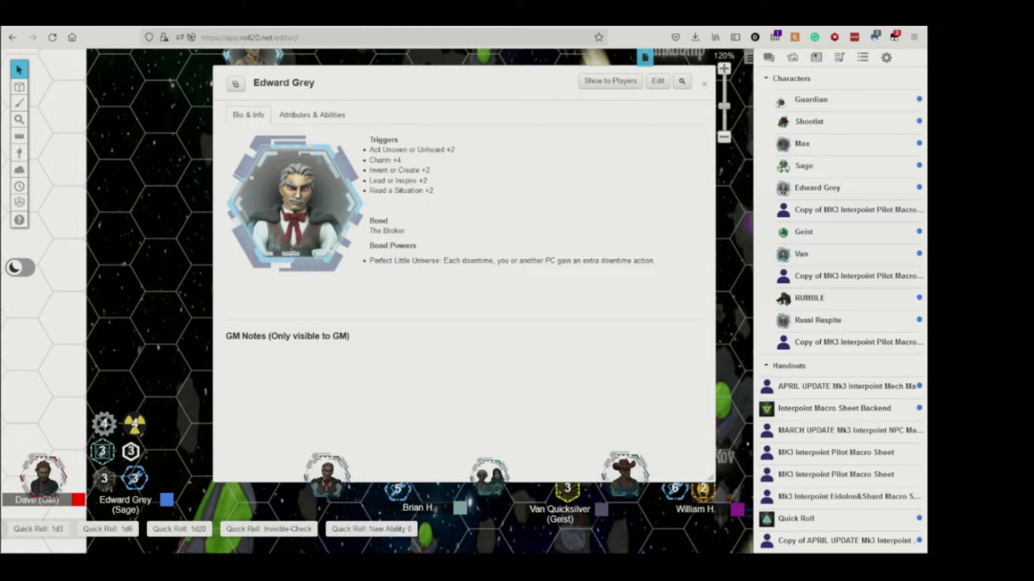
Dismiss a player's reset options menu and show the chat log with the 21 roll
{"action": "right_click", "coordinate": [448, 518]}
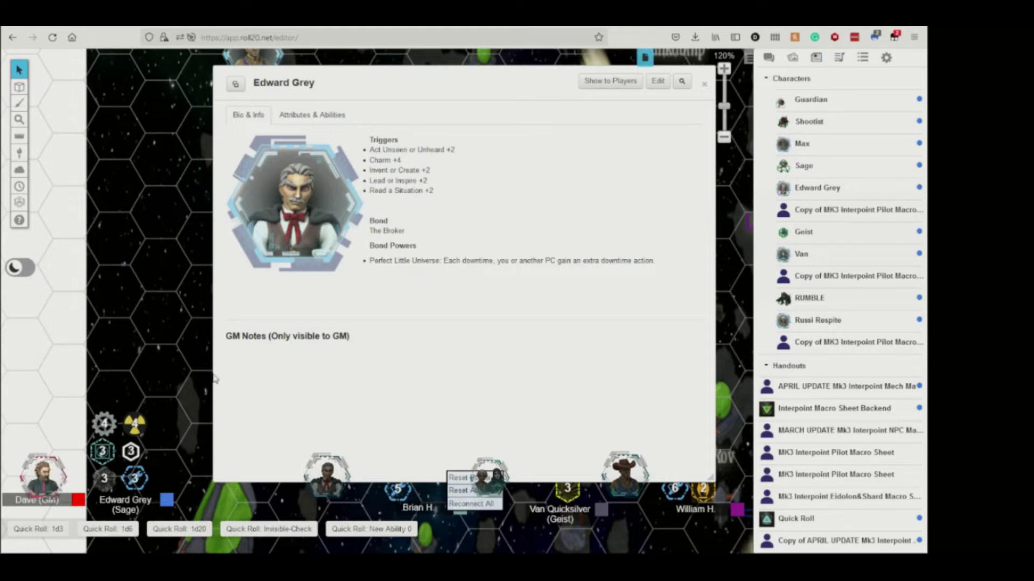
{"action": "left_click", "coordinate": [123, 292]}
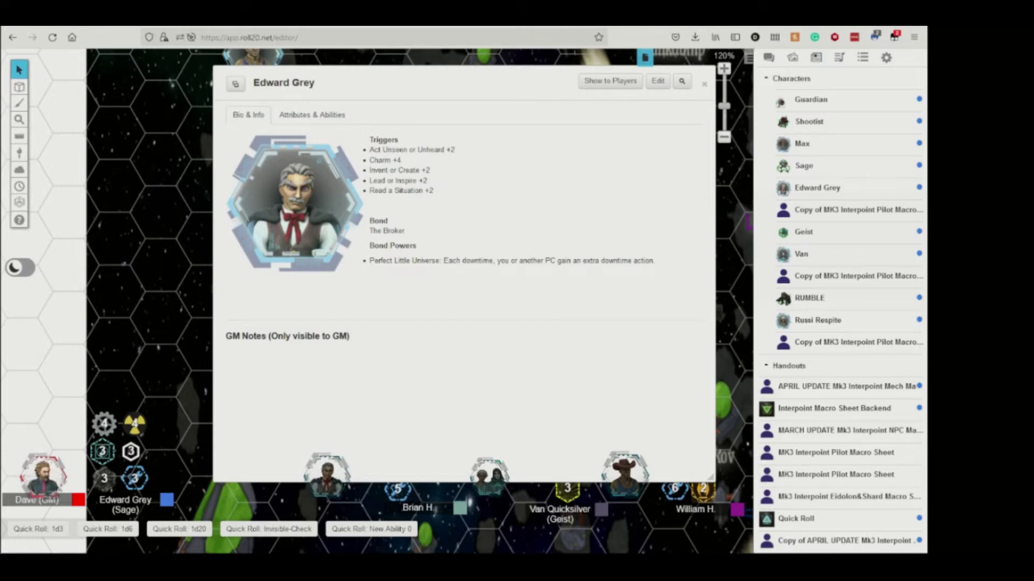
{"action": "left_click", "coordinate": [768, 57]}
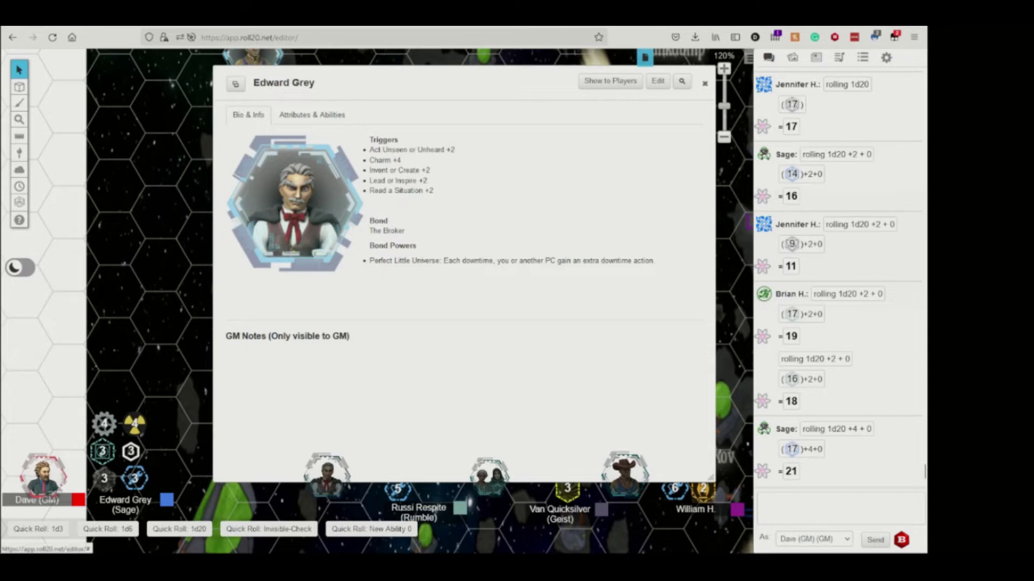
Close Edward Grey's character sheet, uncovering the space map around Rao Cao Station
{"action": "left_click", "coordinate": [705, 83]}
{"action": "scroll", "coordinate": [574, 259], "scroll_direction": "up", "scroll_amount": 3}
{"action": "scroll", "coordinate": [575, 259], "scroll_direction": "up", "scroll_amount": 2}
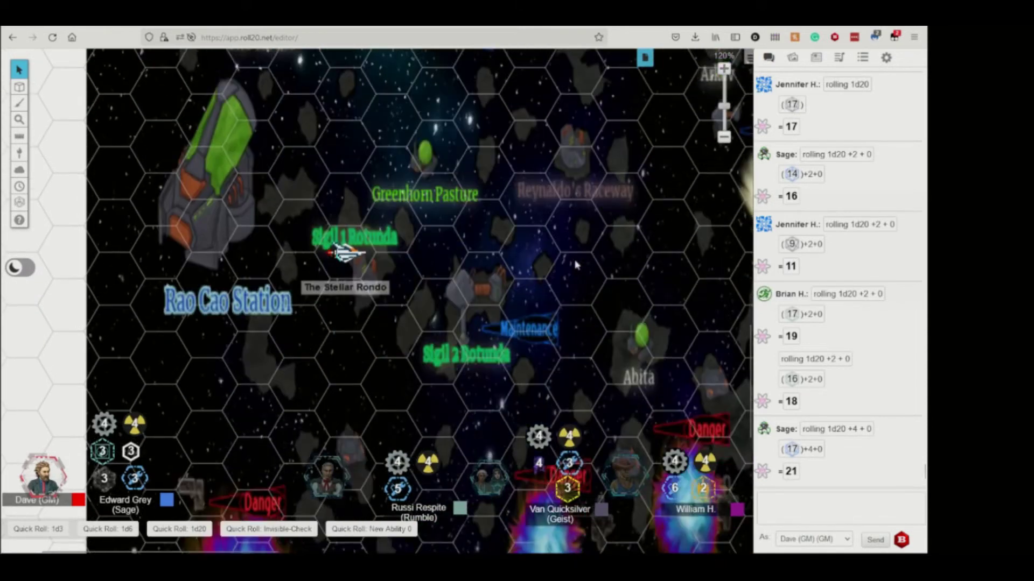
Ping the map twice near Rao Cao Station for the players
{"action": "left_click", "coordinate": [489, 300]}
{"action": "left_click", "coordinate": [489, 300]}
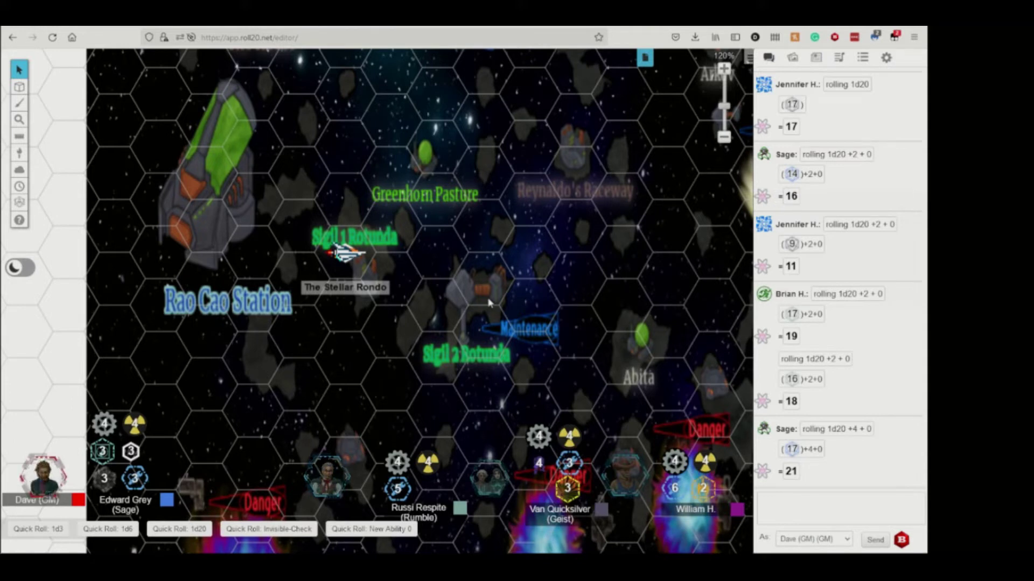
Show the Journal listing Guardian, Sage, Russi Respite and the handouts
{"action": "left_click", "coordinate": [816, 58]}
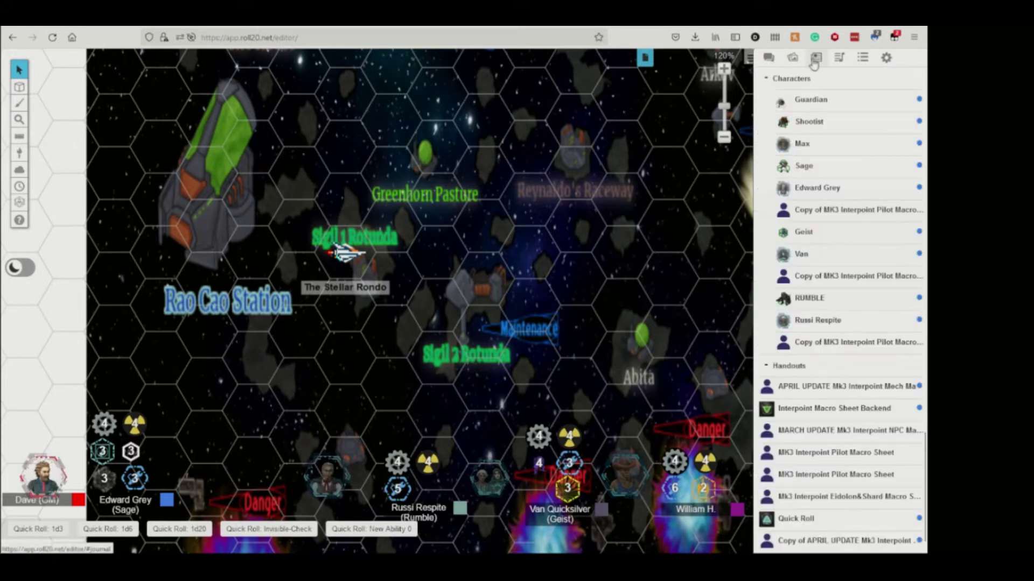
{"action": "scroll", "coordinate": [847, 267], "scroll_direction": "up", "scroll_amount": 2}
{"action": "scroll", "coordinate": [847, 275], "scroll_direction": "up", "scroll_amount": 1}
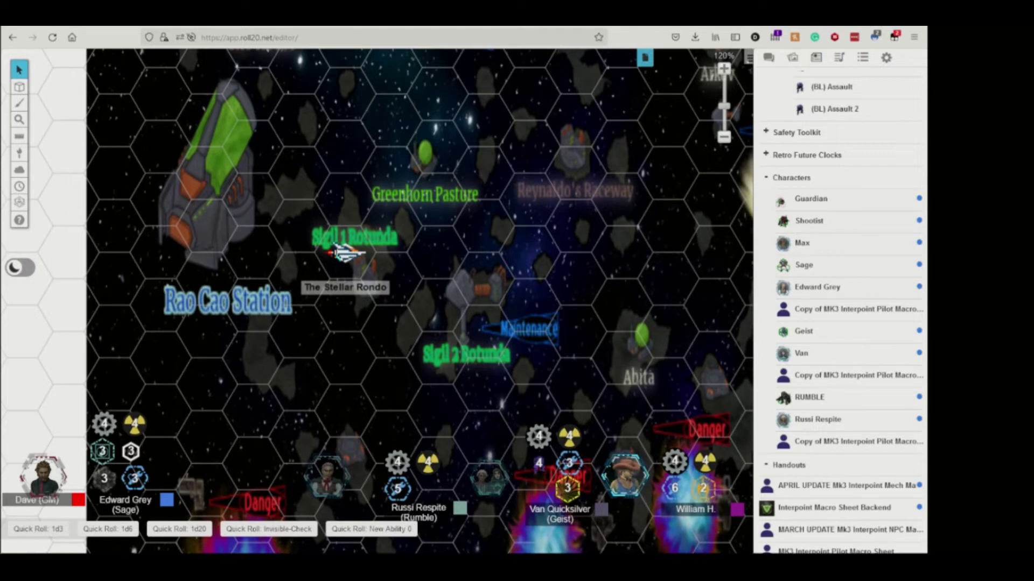
Open Max's journal sheet over the map, review his portrait, triggers and bond beside the chat, then close it
{"action": "left_click", "coordinate": [808, 242]}
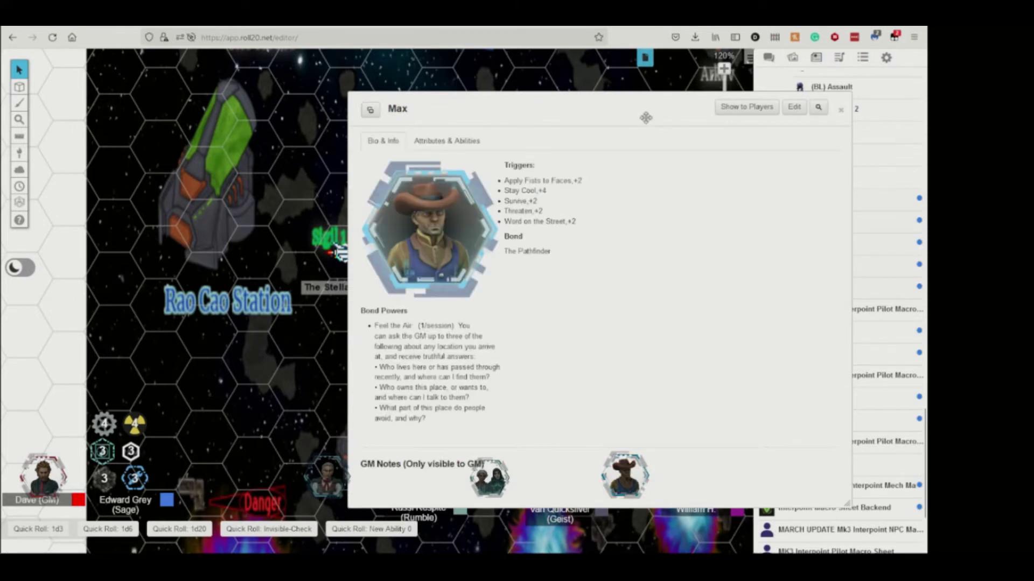
{"action": "left_click_drag", "start_coordinate": [647, 119], "coordinate": [616, 113]}
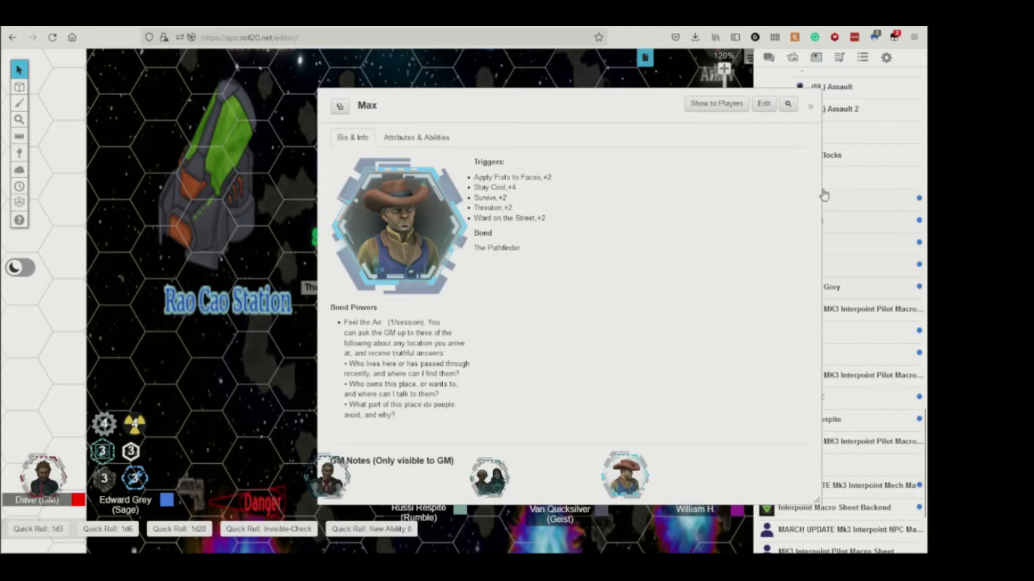
{"action": "left_click_drag", "start_coordinate": [705, 117], "coordinate": [512, 83]}
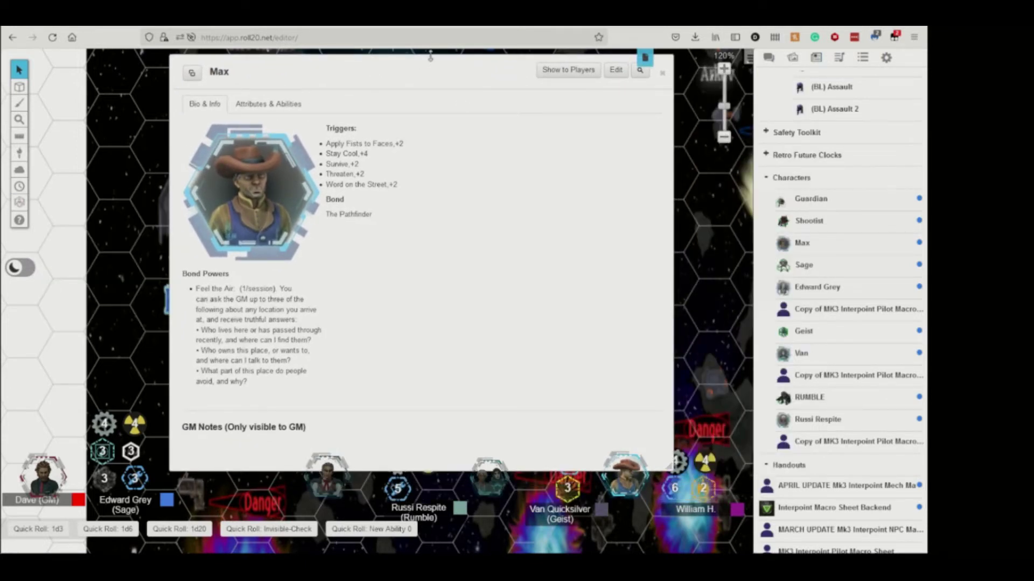
{"action": "mouse_move", "coordinate": [428, 65]}
{"action": "left_mouse_down"}
{"action": "mouse_move", "coordinate": [495, 85]}
{"action": "mouse_move", "coordinate": [483, 90]}
{"action": "left_mouse_up"}
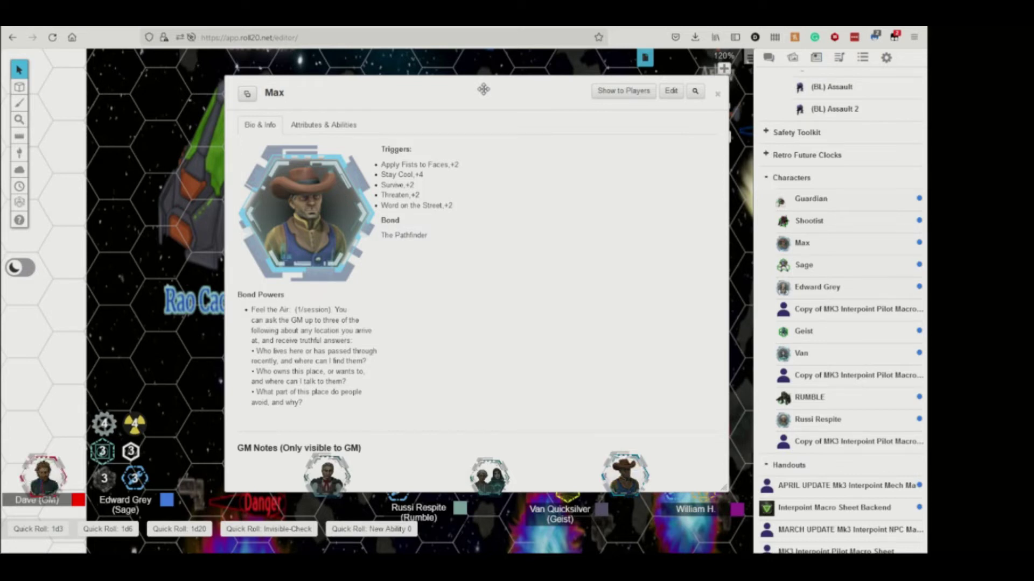
{"action": "left_click", "coordinate": [769, 58]}
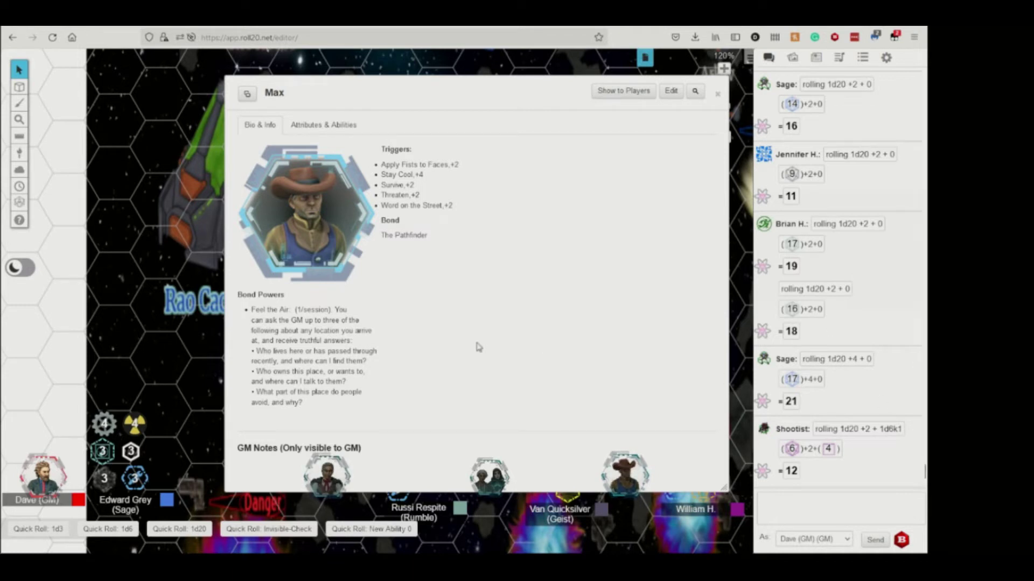
{"action": "left_click", "coordinate": [718, 95]}
{"action": "scroll", "coordinate": [421, 283], "scroll_direction": "down", "scroll_amount": 5}
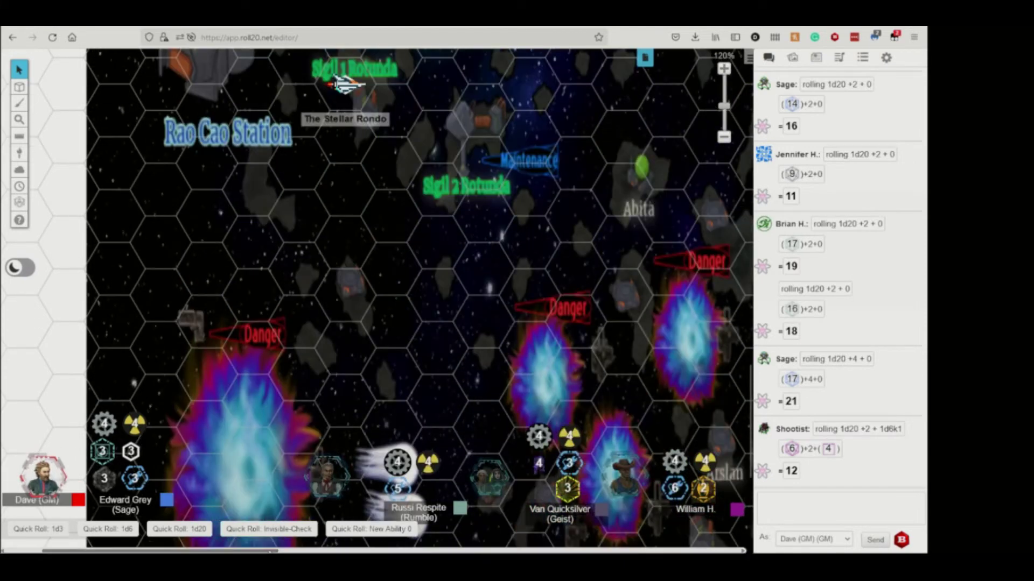
{"action": "scroll", "coordinate": [323, 281], "scroll_direction": "down", "scroll_amount": 5}
{"action": "scroll", "coordinate": [323, 280], "scroll_direction": "up", "scroll_amount": 3}
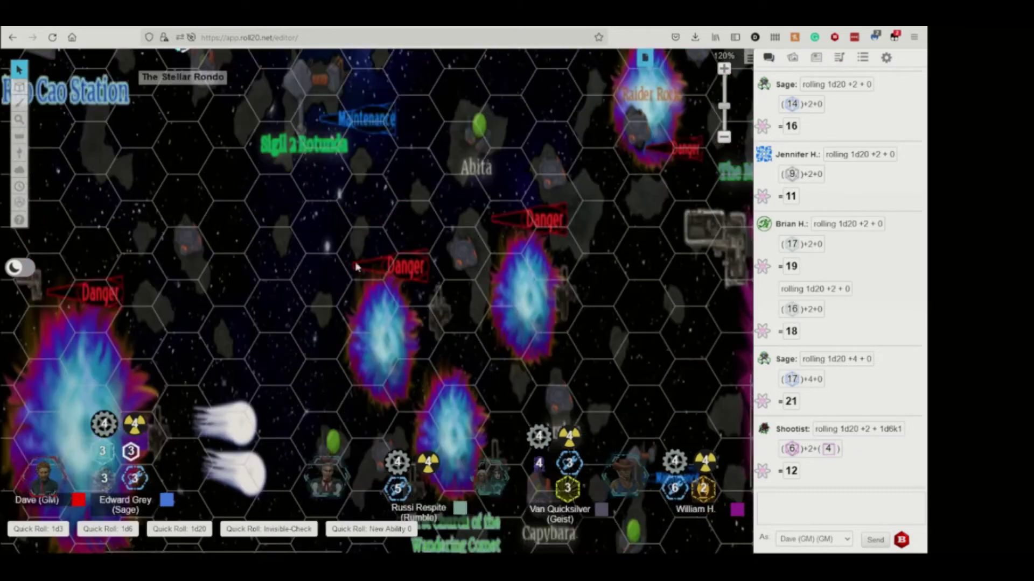
{"action": "scroll", "coordinate": [363, 282], "scroll_direction": "up", "scroll_amount": 2}
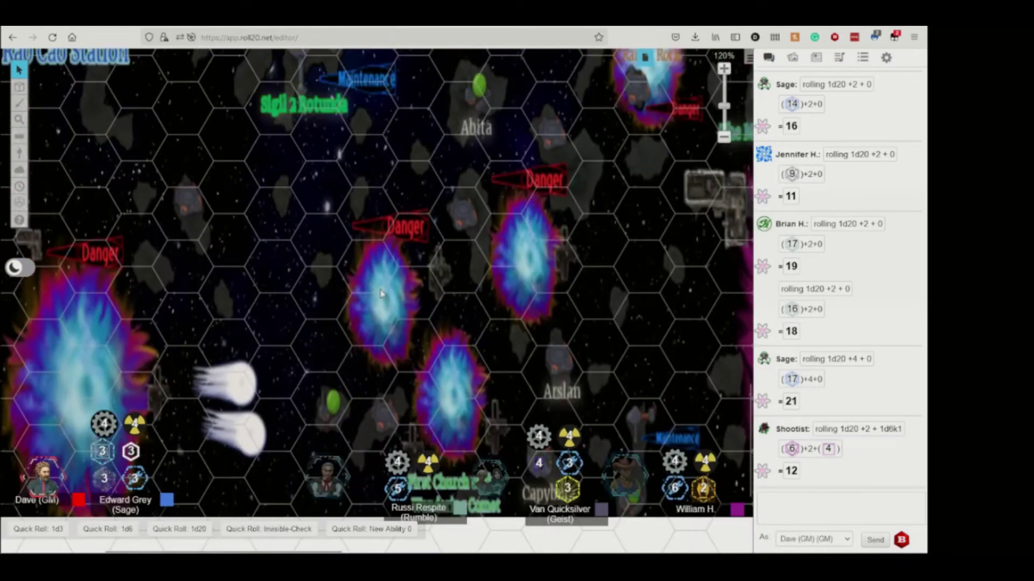
Ping three spots around the danger clouds near Abita for the players
{"action": "left_click", "coordinate": [386, 295]}
{"action": "scroll", "coordinate": [386, 295], "scroll_direction": "down", "scroll_amount": 3}
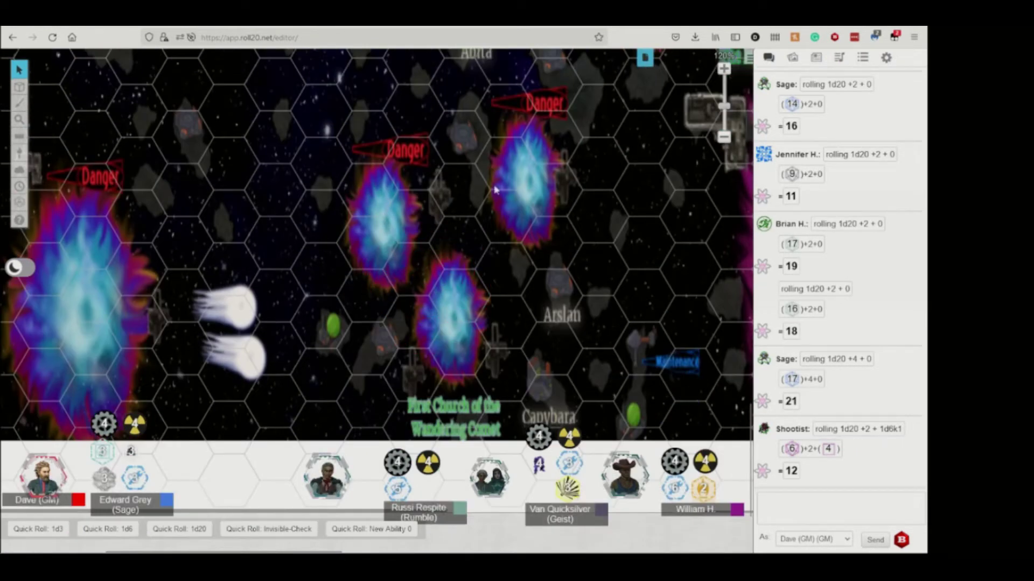
{"action": "left_click", "coordinate": [509, 169]}
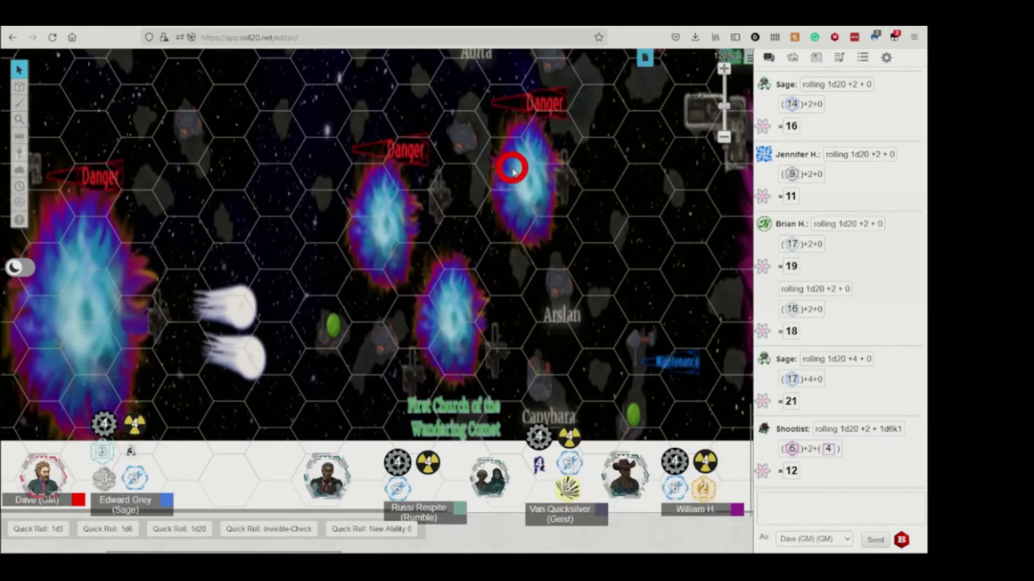
{"action": "left_click", "coordinate": [383, 233]}
{"action": "scroll", "coordinate": [383, 289], "scroll_direction": "up", "scroll_amount": 3}
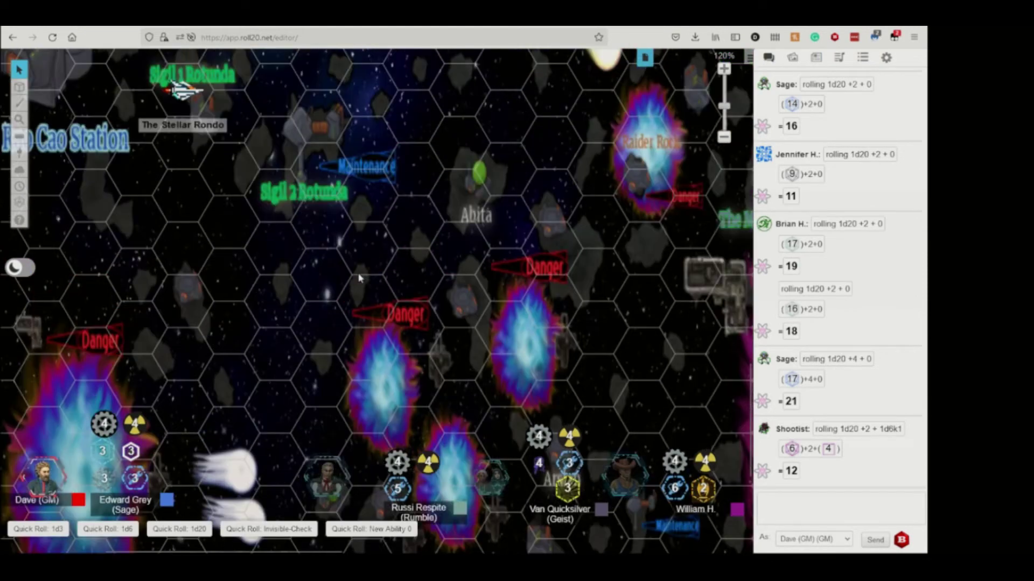
{"action": "scroll", "coordinate": [359, 279], "scroll_direction": "down", "scroll_amount": 6}
{"action": "scroll", "coordinate": [360, 279], "scroll_direction": "up", "scroll_amount": 5}
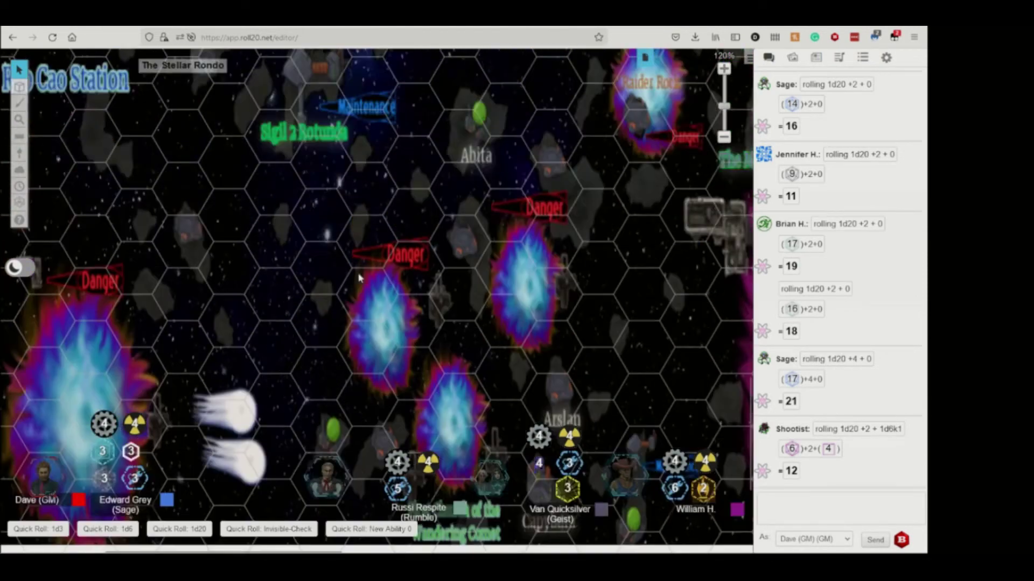
{"action": "scroll", "coordinate": [359, 278], "scroll_direction": "up", "scroll_amount": 3}
{"action": "scroll", "coordinate": [360, 279], "scroll_direction": "down", "scroll_amount": 3}
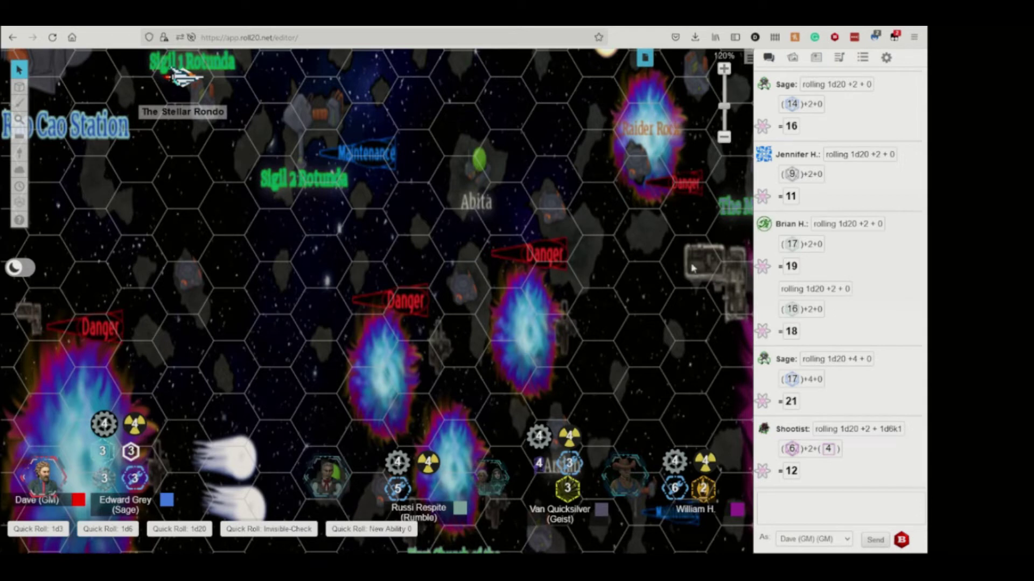
{"action": "scroll", "coordinate": [788, 299], "scroll_direction": "up", "scroll_amount": 5}
{"action": "scroll", "coordinate": [788, 299], "scroll_direction": "down", "scroll_amount": 5}
{"action": "scroll", "coordinate": [431, 272], "scroll_direction": "up", "scroll_amount": 3}
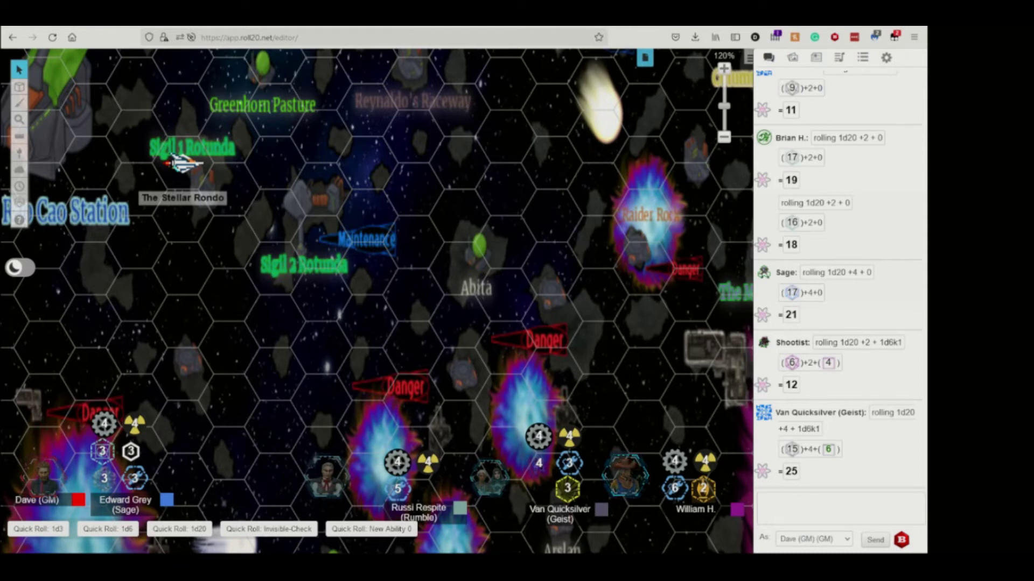
Open Van's sheet from the Journal list, review The Harlequin bond and MERCURIAL power, then close it
{"action": "left_click", "coordinate": [815, 57]}
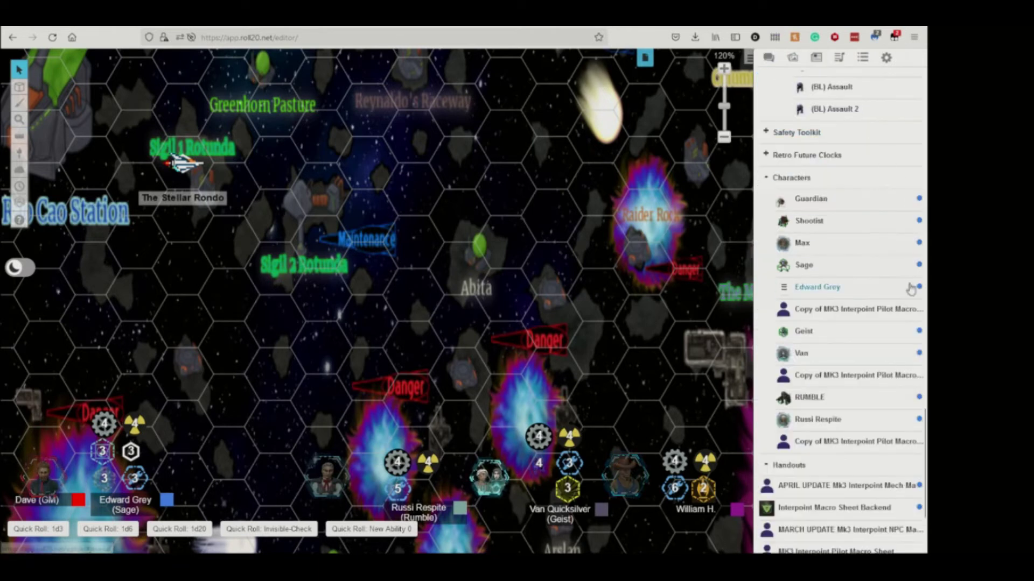
{"action": "left_click", "coordinate": [802, 353]}
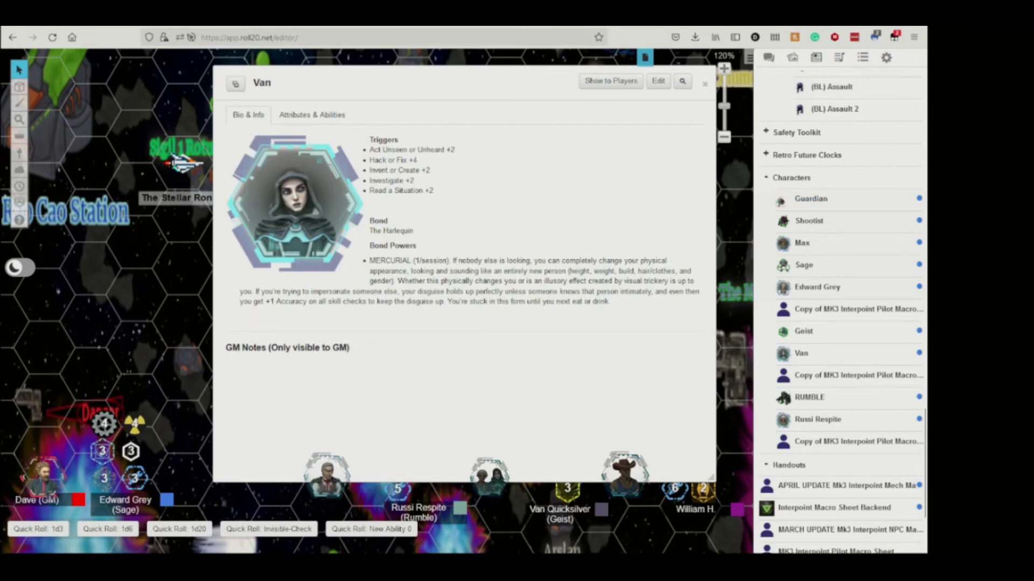
{"action": "left_click", "coordinate": [705, 83]}
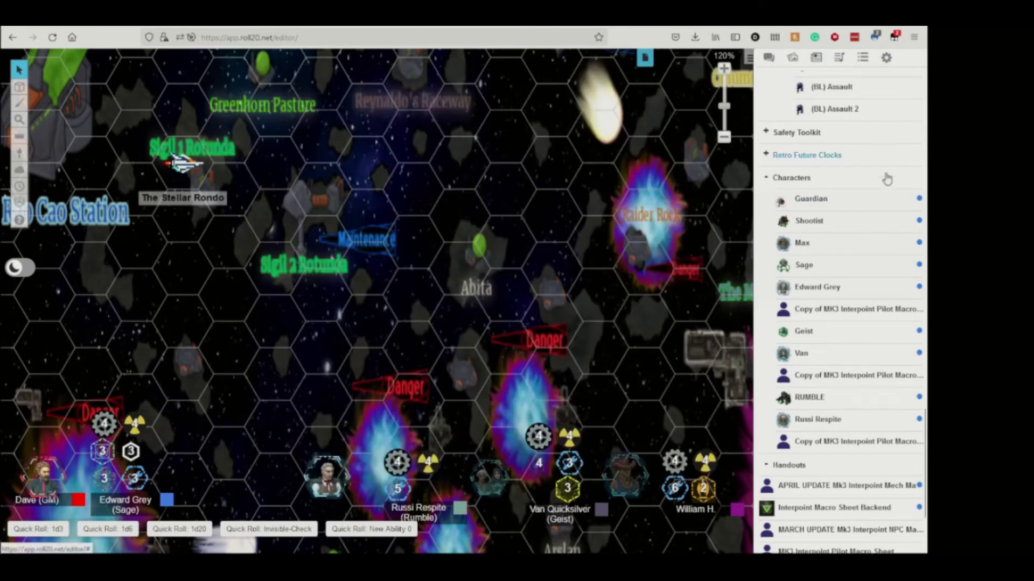
Open Edward Grey's character sheet and show the chat log of dice rolls
{"action": "left_click", "coordinate": [816, 287]}
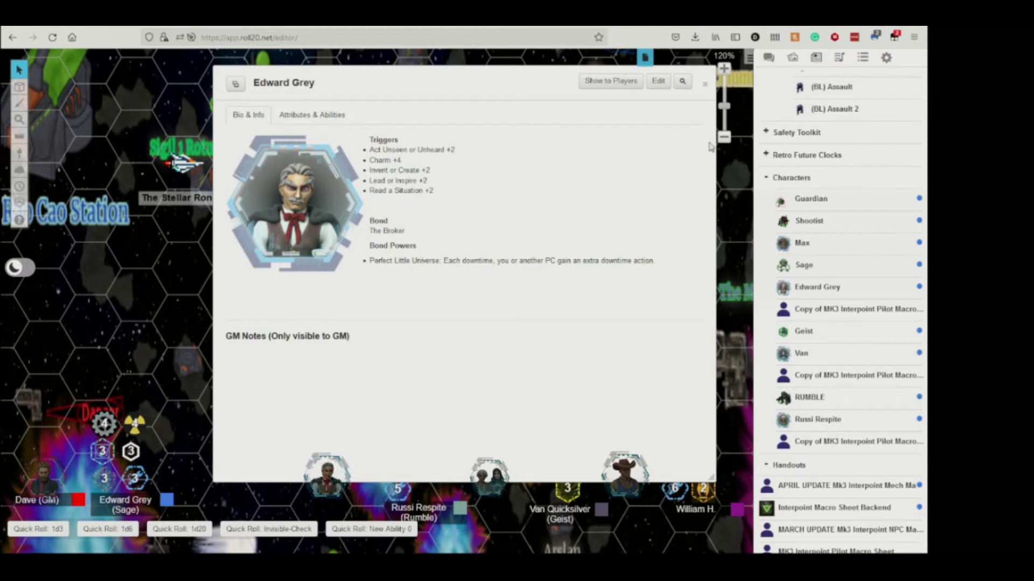
{"action": "left_click", "coordinate": [768, 58]}
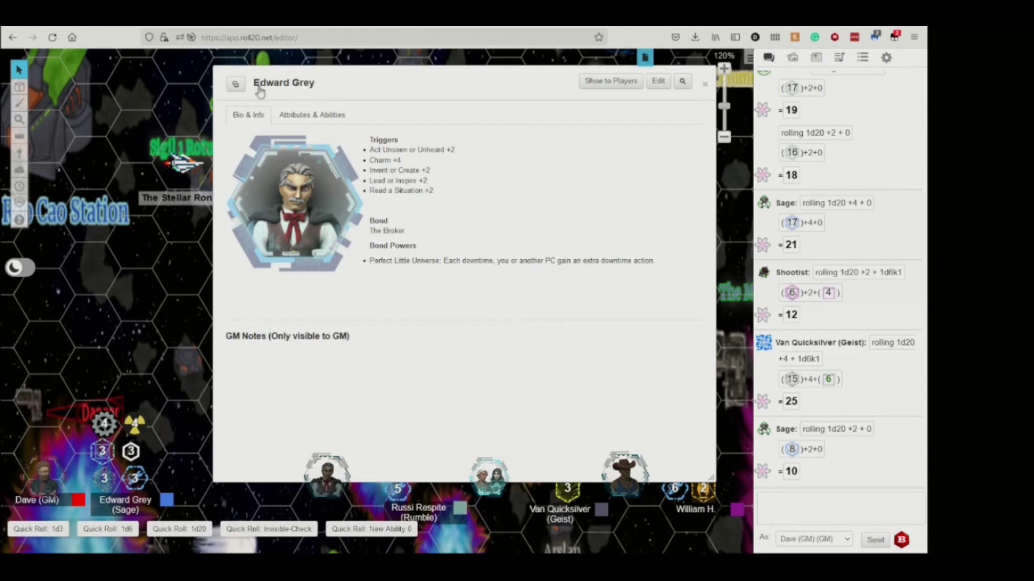
Close Edward Grey's sheet, return to the Journal list, then open and close Van's sheet
{"action": "left_click", "coordinate": [704, 82]}
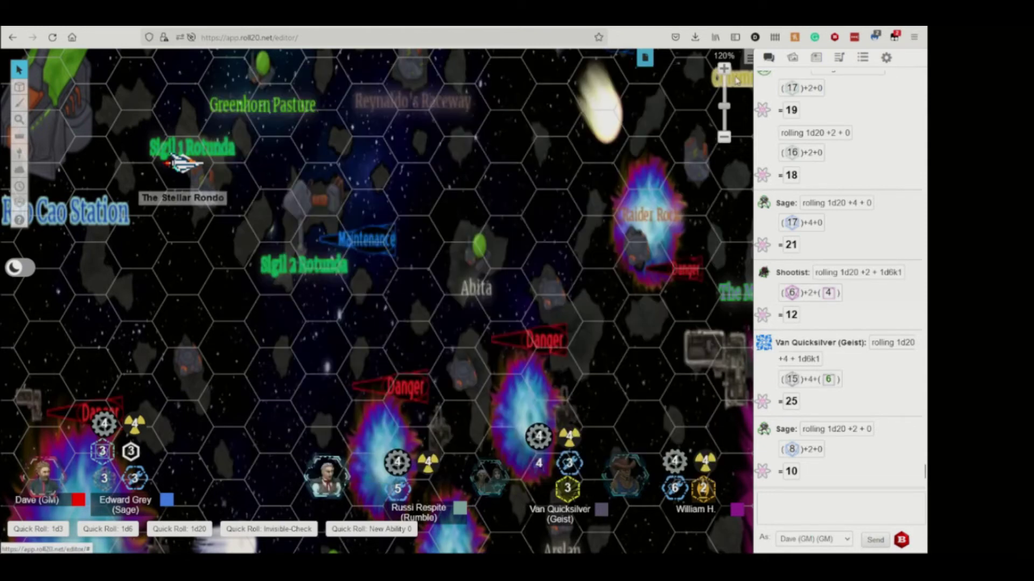
{"action": "left_click", "coordinate": [816, 58]}
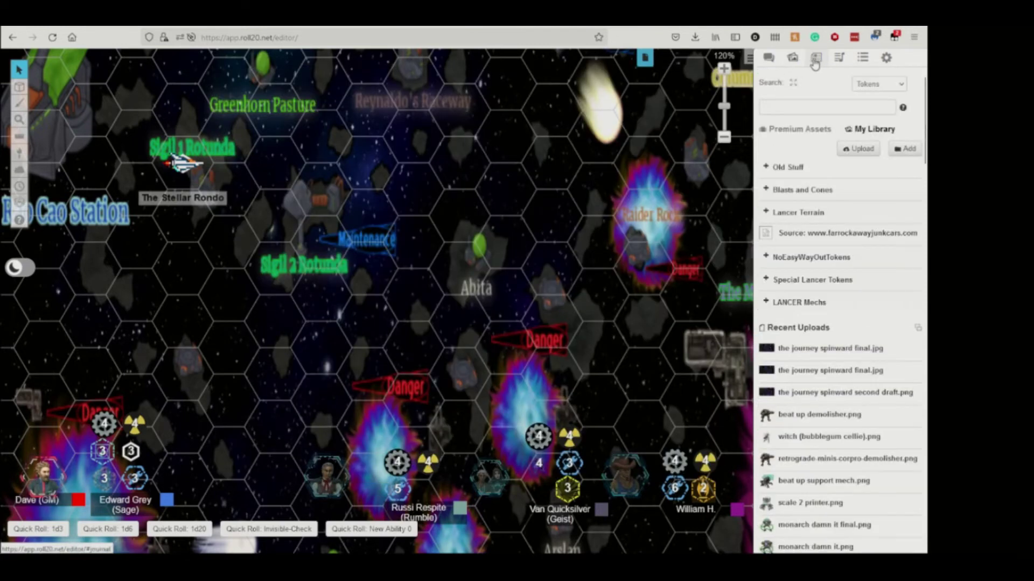
{"action": "left_click", "coordinate": [814, 61]}
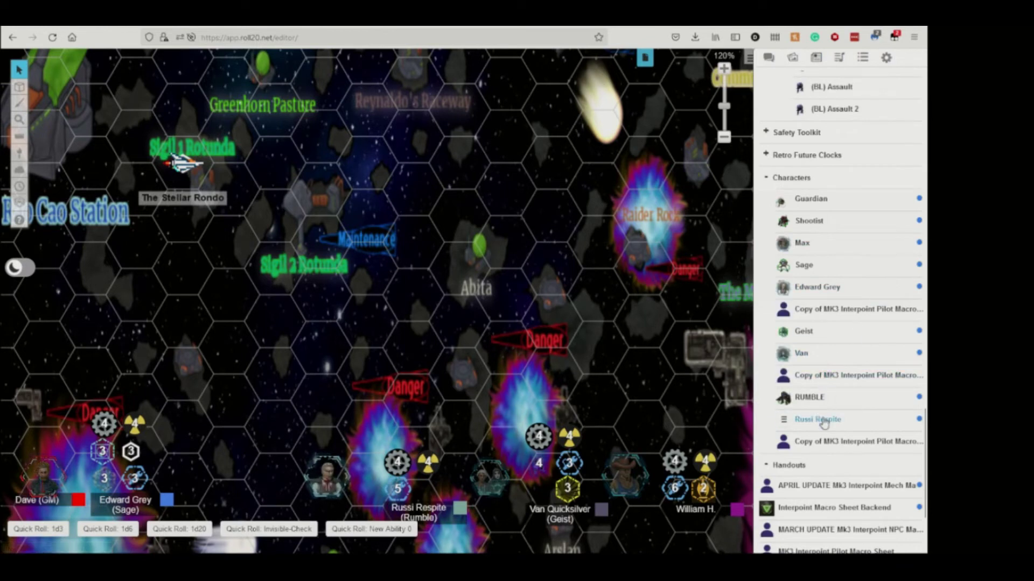
{"action": "left_click", "coordinate": [801, 353]}
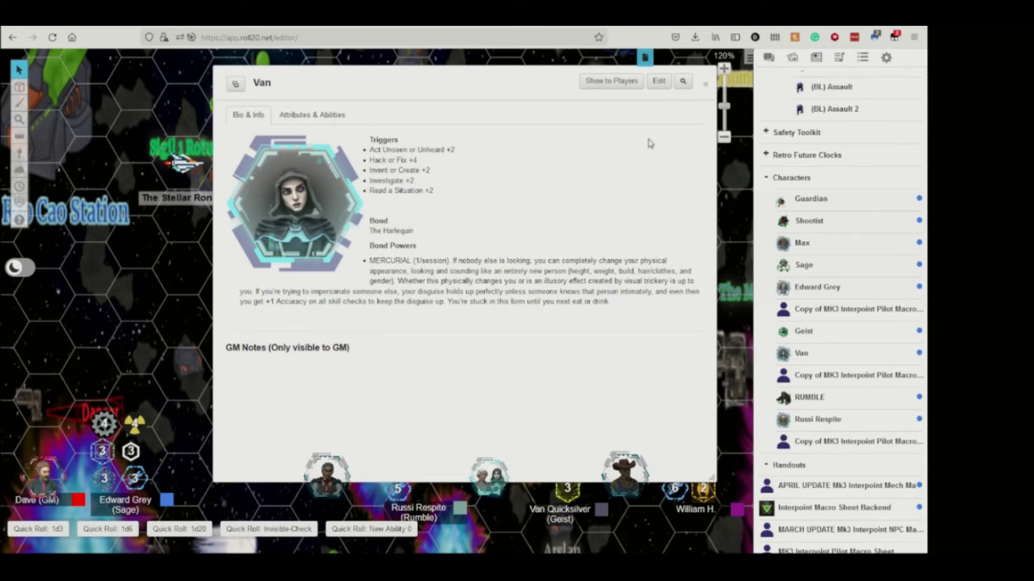
{"action": "left_click", "coordinate": [709, 84]}
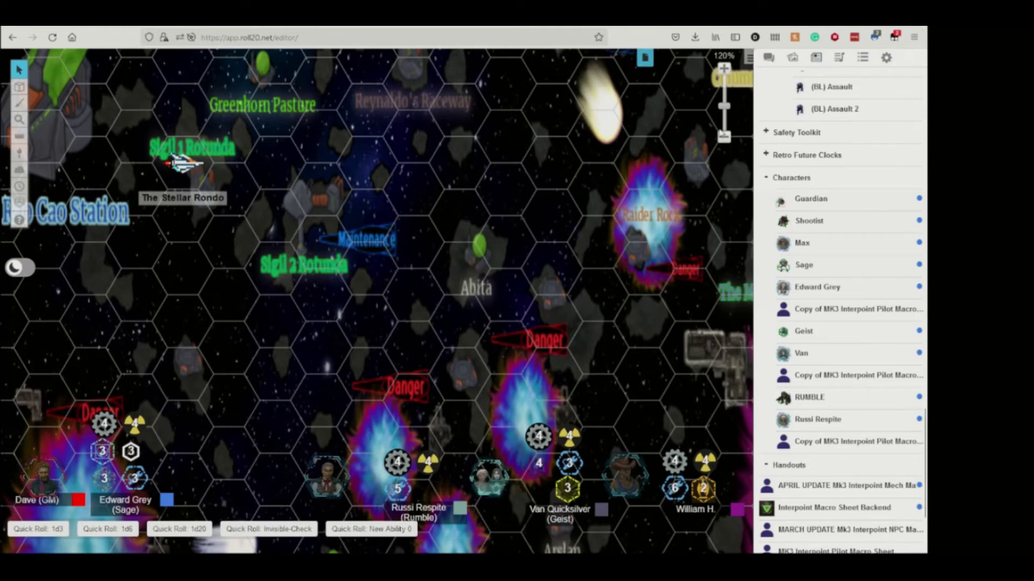
Zoom the hex space map to 110% using the zoom control
{"action": "left_click_drag", "start_coordinate": [723, 129], "coordinate": [724, 142]}
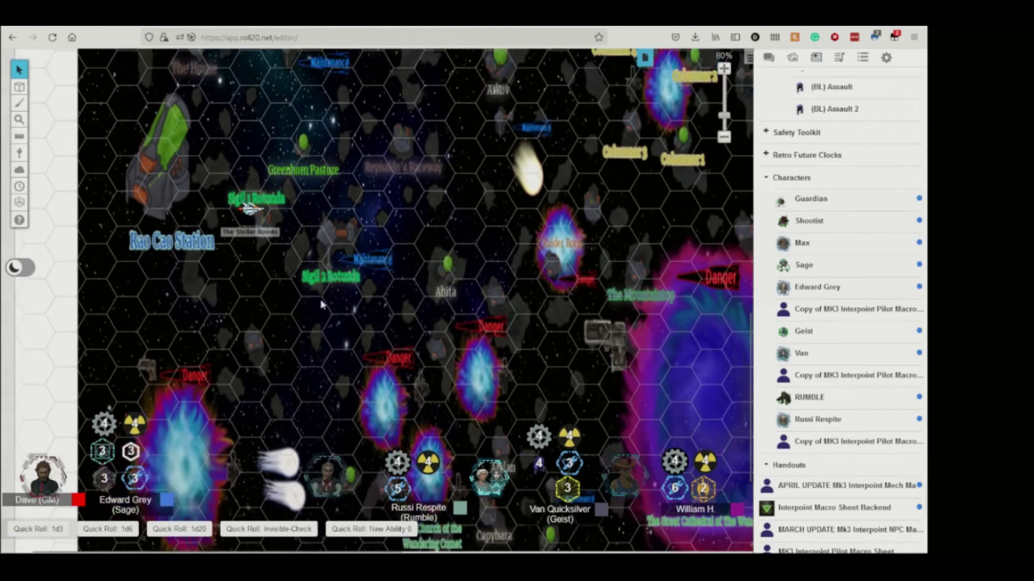
{"action": "scroll", "coordinate": [321, 304], "scroll_direction": "down", "scroll_amount": 3}
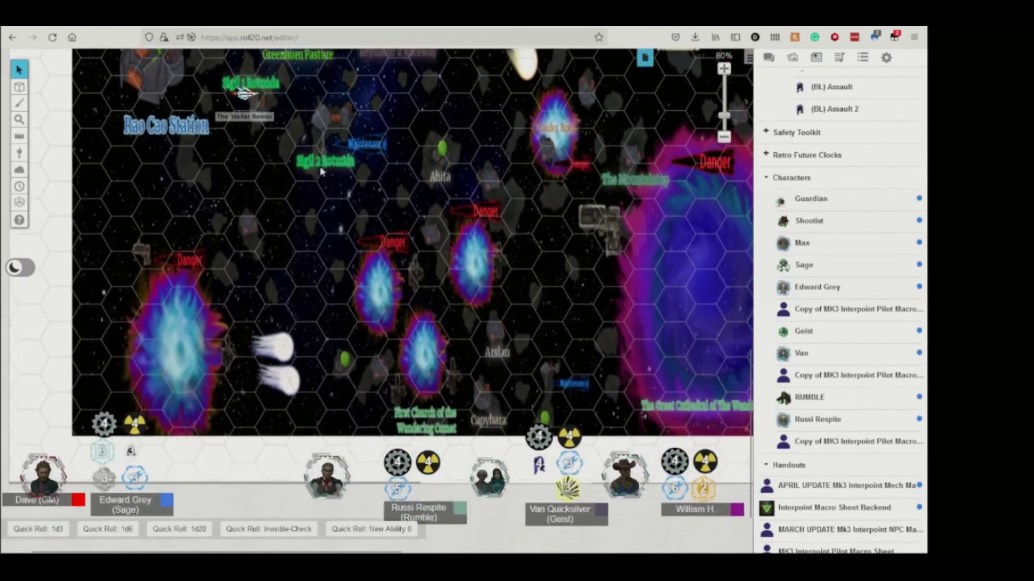
{"action": "scroll", "coordinate": [321, 170], "scroll_direction": "up", "scroll_amount": 3}
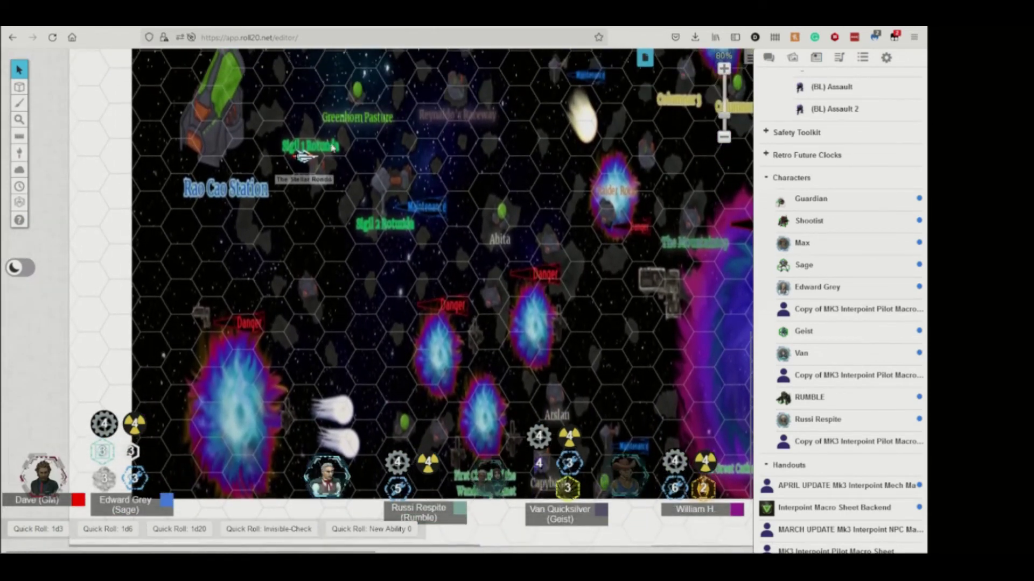
{"action": "scroll", "coordinate": [333, 148], "scroll_direction": "up", "scroll_amount": 2}
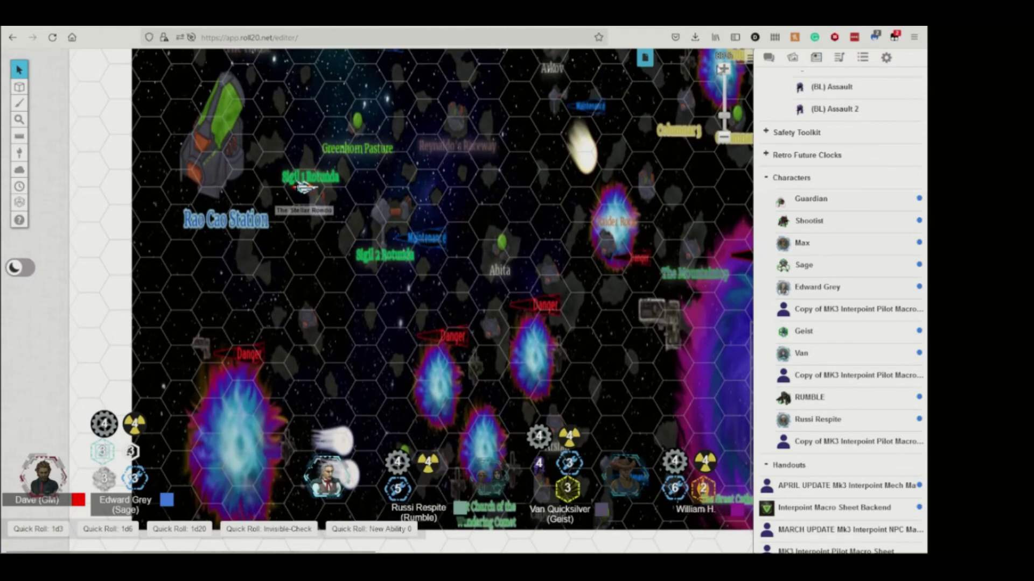
{"action": "left_click", "coordinate": [722, 69]}
{"action": "left_click", "coordinate": [722, 70]}
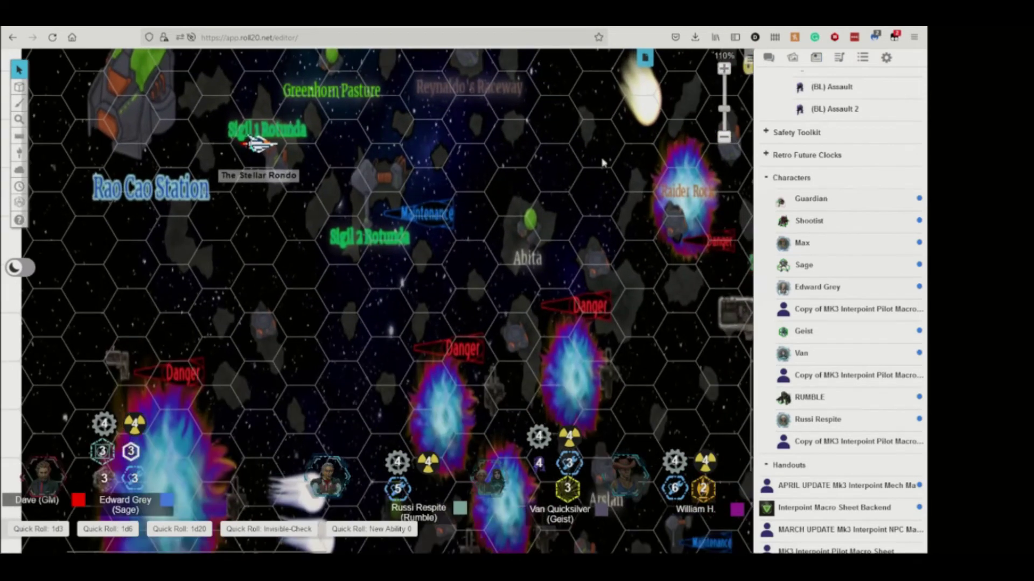
{"action": "scroll", "coordinate": [602, 164], "scroll_direction": "up", "scroll_amount": 4}
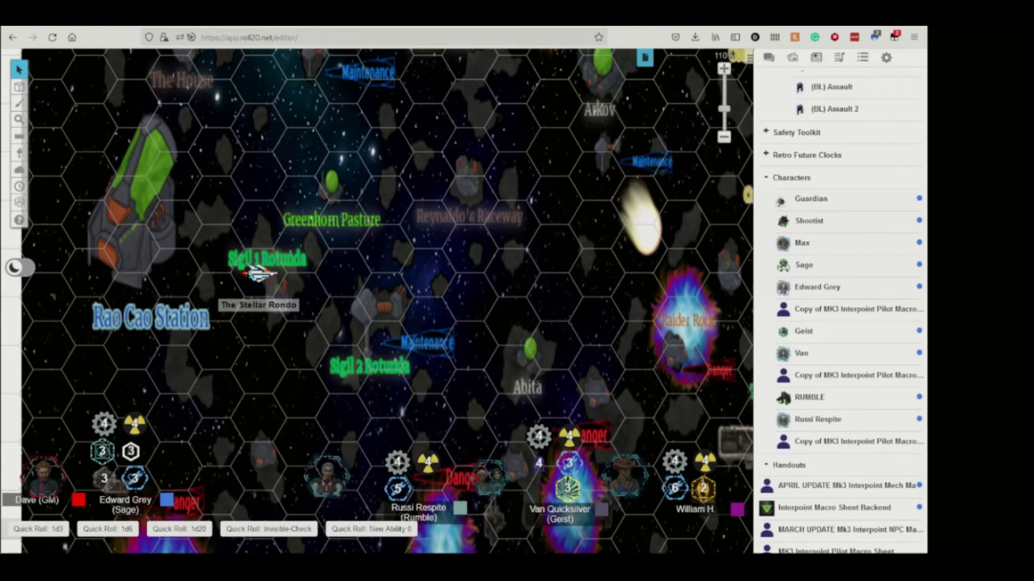
Bring back the chat log, now ending with Van Quicksilver's roll of 9
{"action": "left_click", "coordinate": [768, 57]}
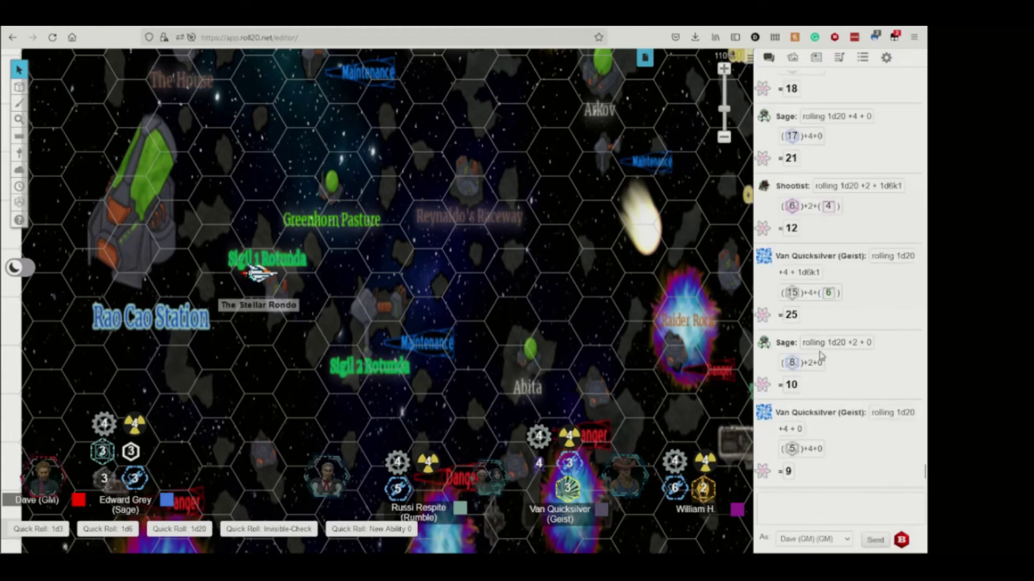